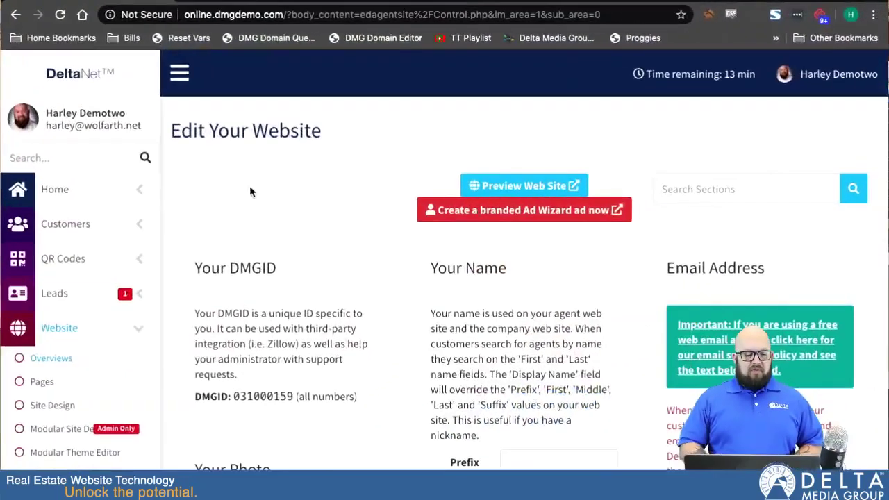
Step: Open the website's Custom Pages manager from the DeltaNet sidebar
click(44, 384)
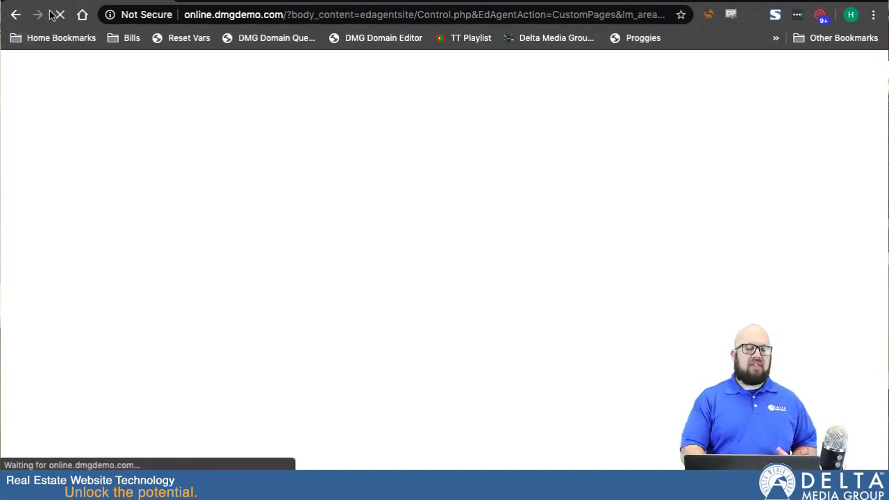
Step: Open Website > Pages and look through the numbered Current Pages list
click(41, 387)
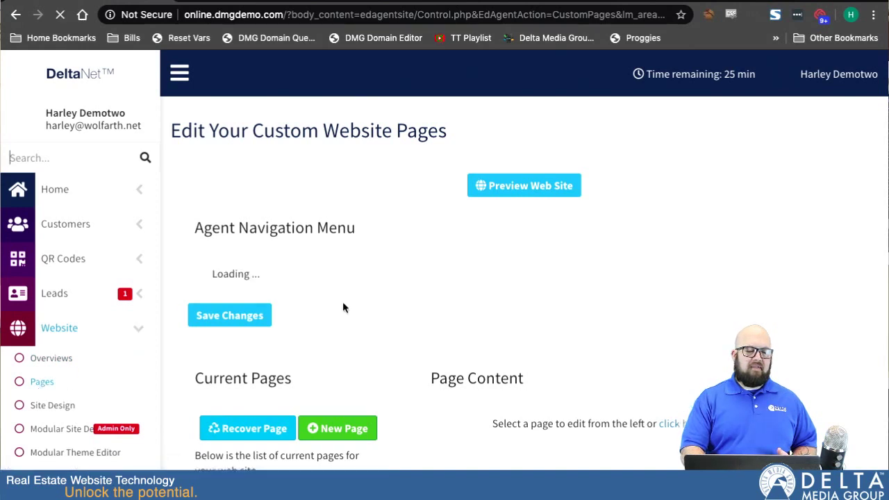
scroll(423, 313, down, 3)
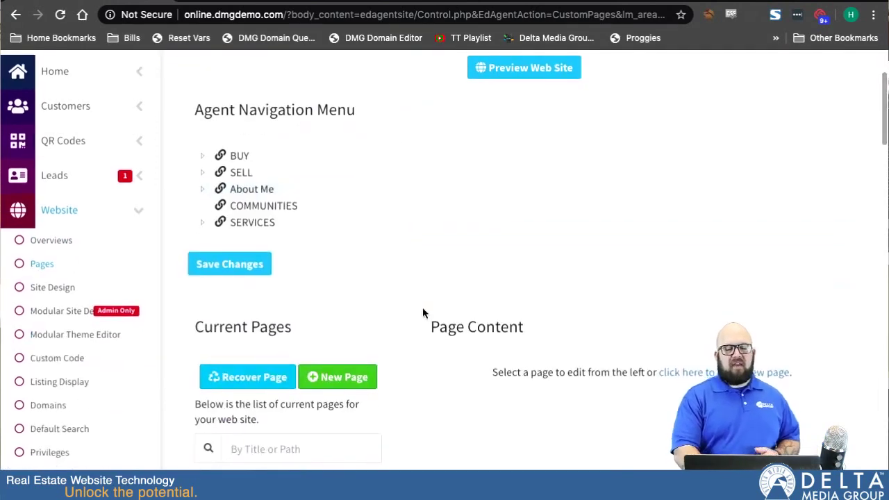
scroll(423, 313, down, 3)
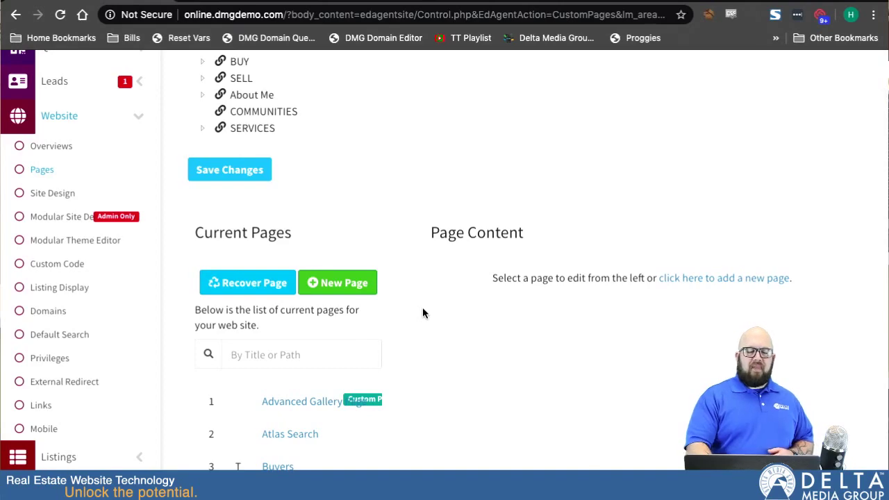
scroll(423, 313, down, 5)
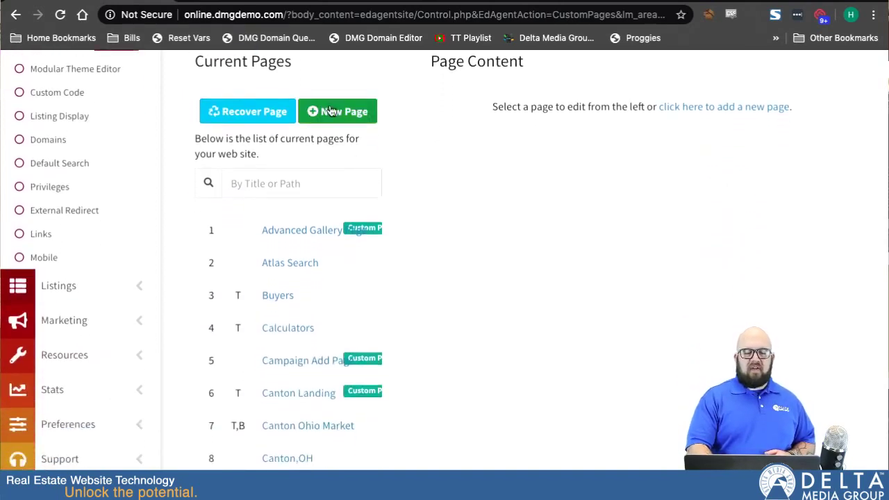
scroll(308, 252, down, 10)
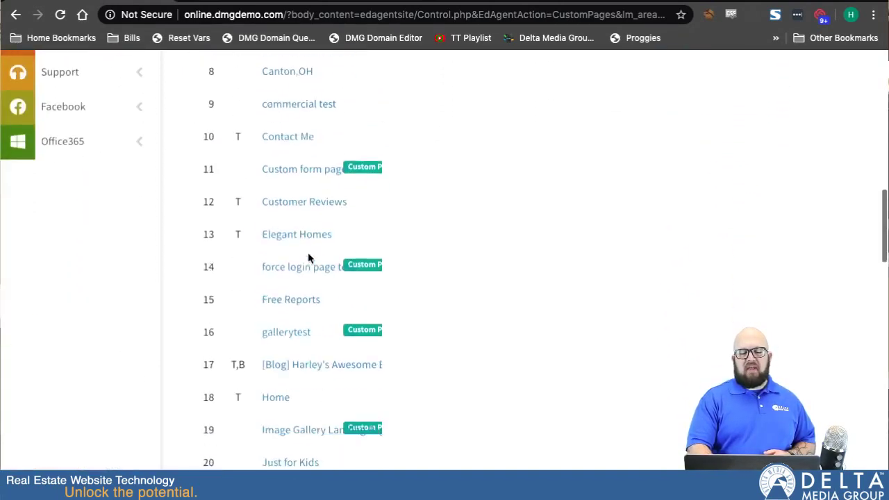
scroll(308, 252, up, 5)
scroll(310, 259, up, 12)
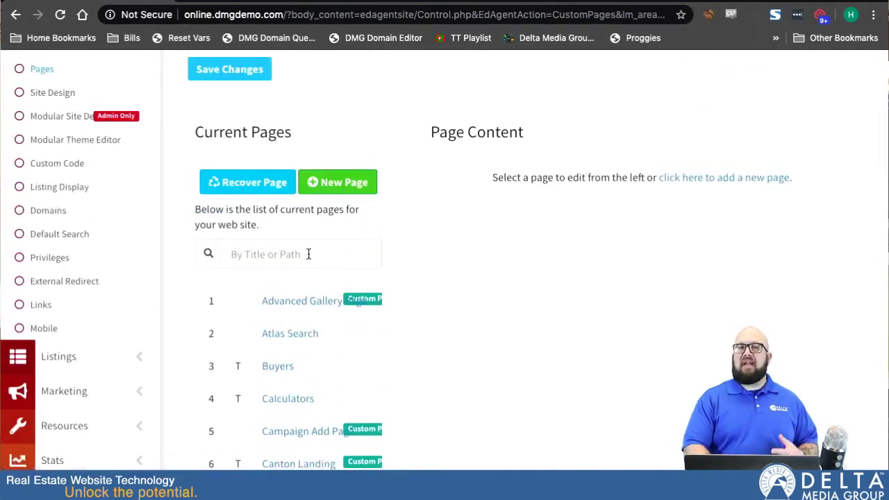
Step: Start a new Pre-Defined page and list the available pre-defined page types
click(334, 182)
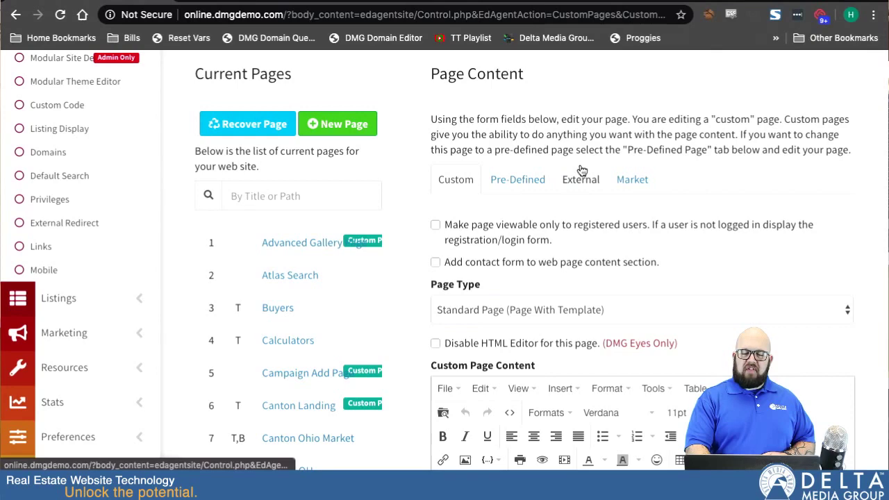
click(527, 185)
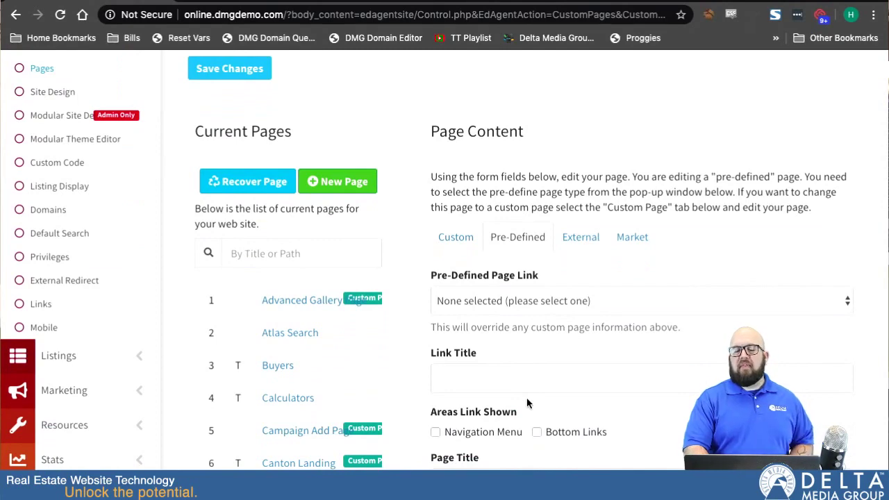
scroll(526, 397, down, 1)
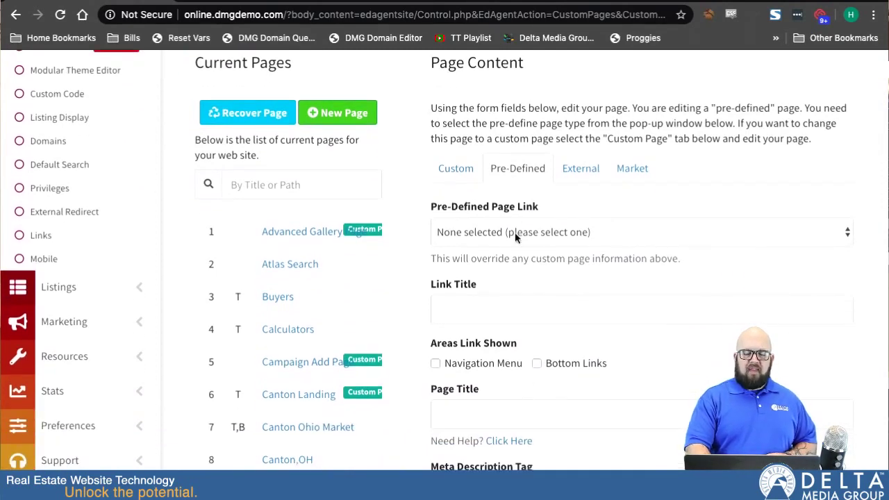
click(514, 232)
scroll(510, 379, down, 5)
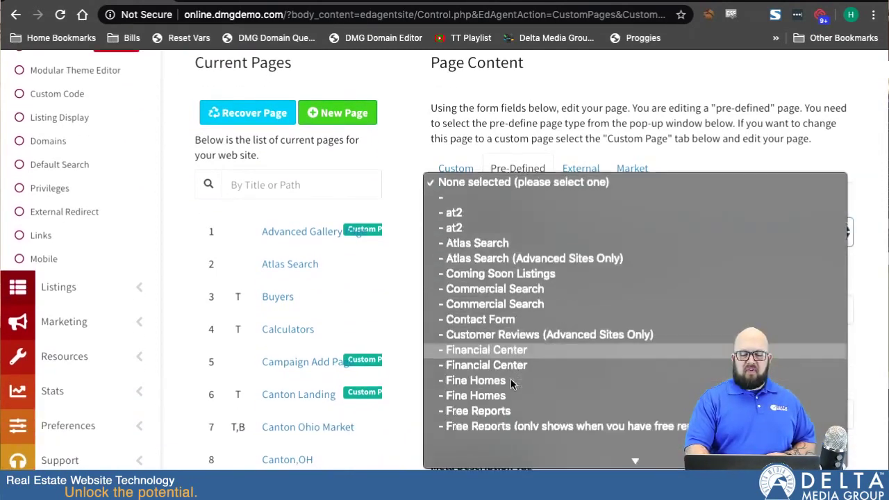
scroll(511, 379, down, 1)
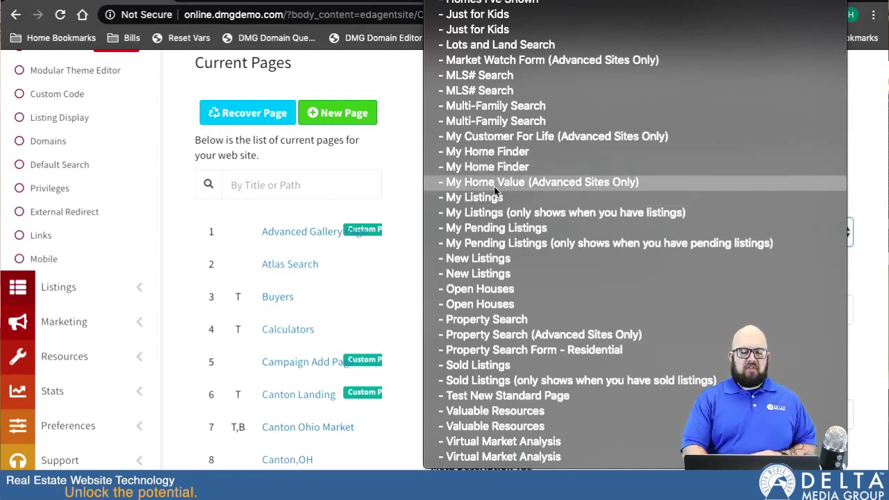
Step: Choose 'Sold Listings' as the pre-defined page link and go to the Solds Keywords field
click(493, 380)
scroll(534, 319, down, 1)
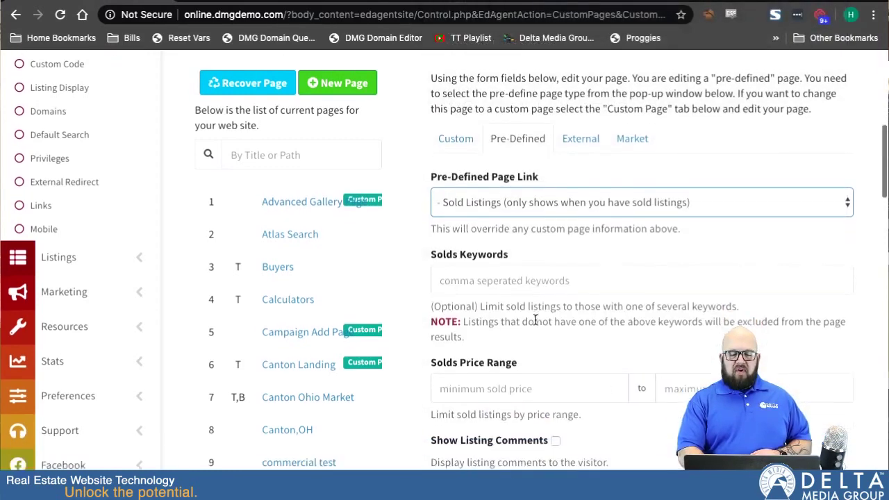
scroll(535, 321, down, 3)
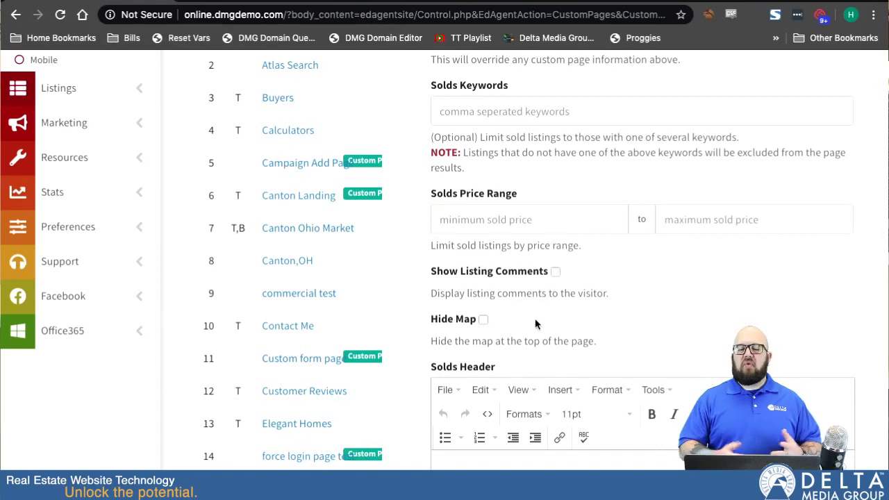
scroll(528, 333, up, 1)
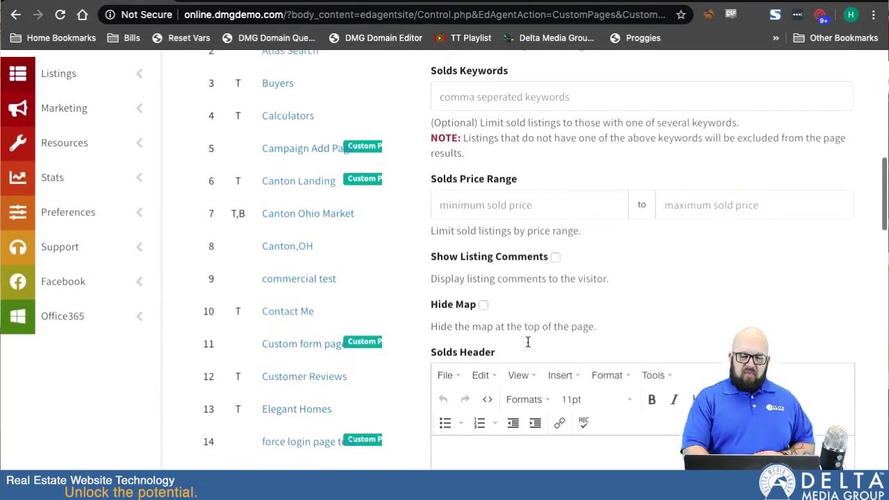
click(478, 159)
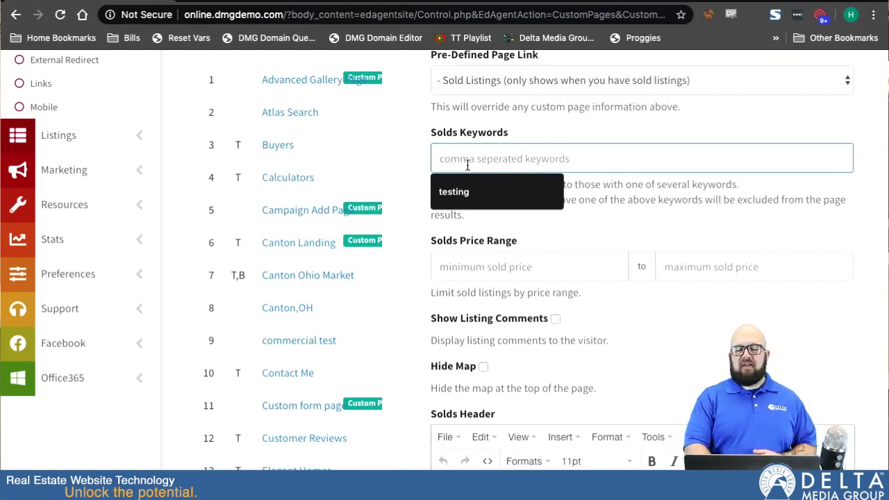
click(564, 233)
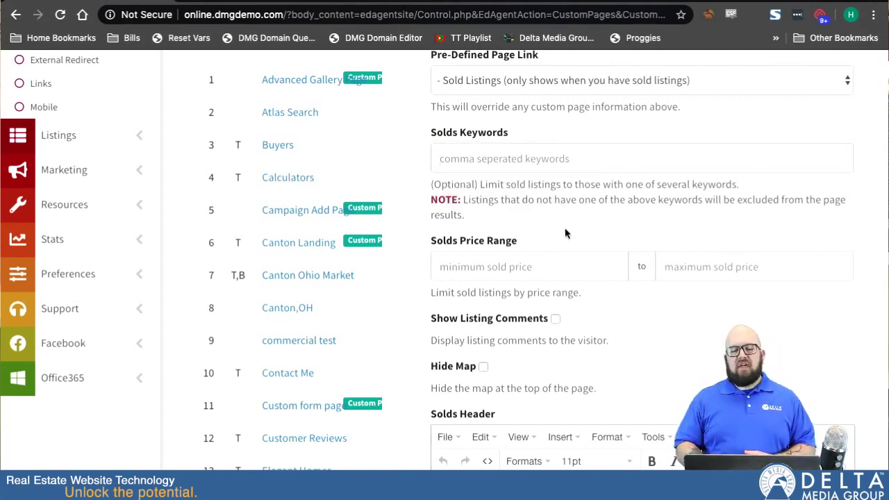
click(469, 160)
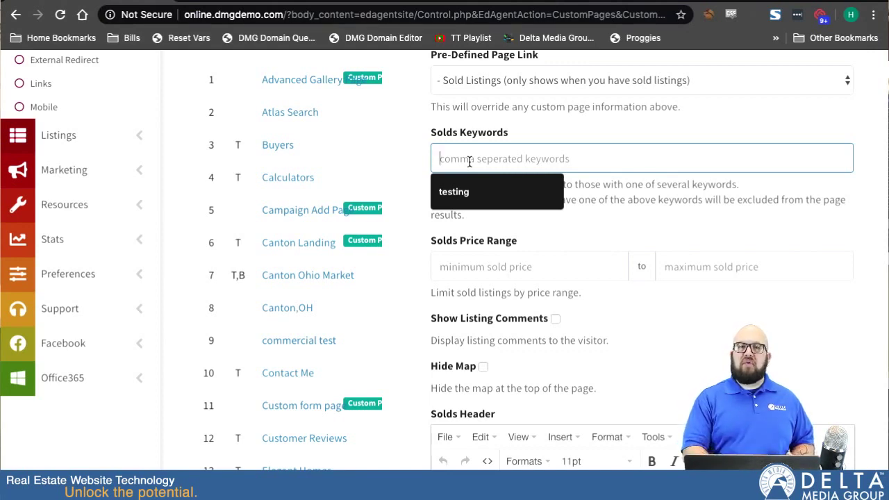
click(609, 233)
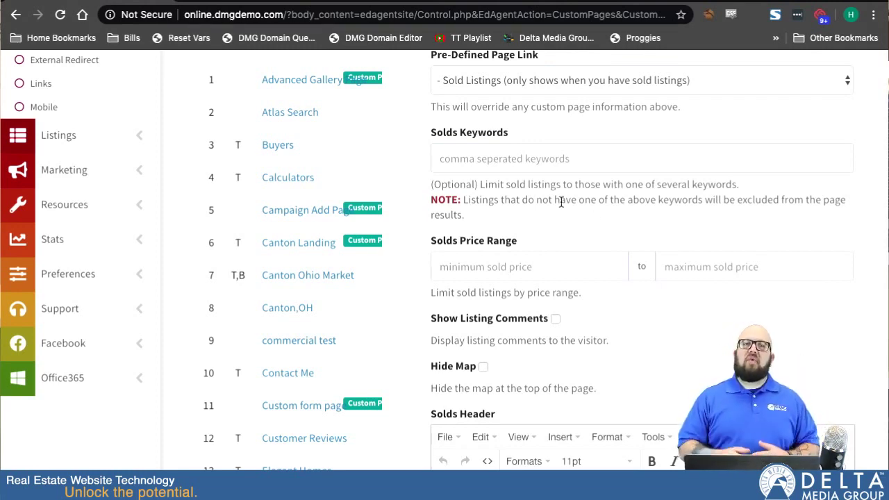
click(478, 159)
scroll(531, 265, down, 2)
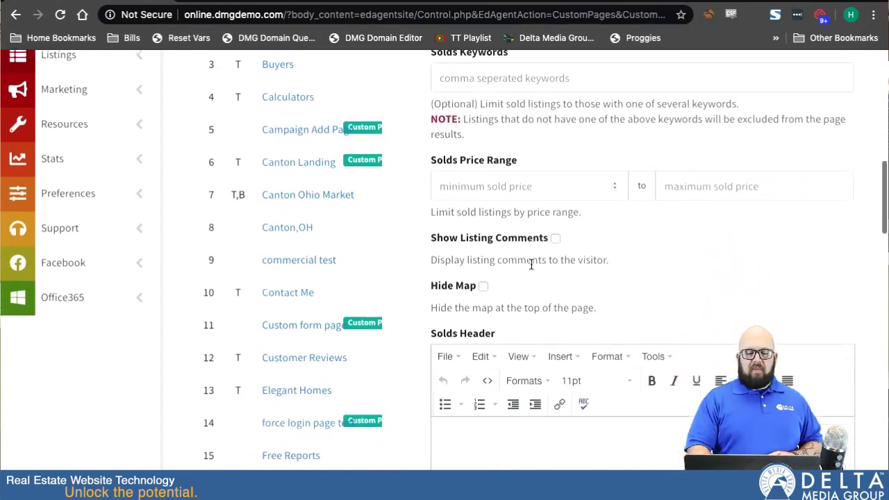
click(479, 177)
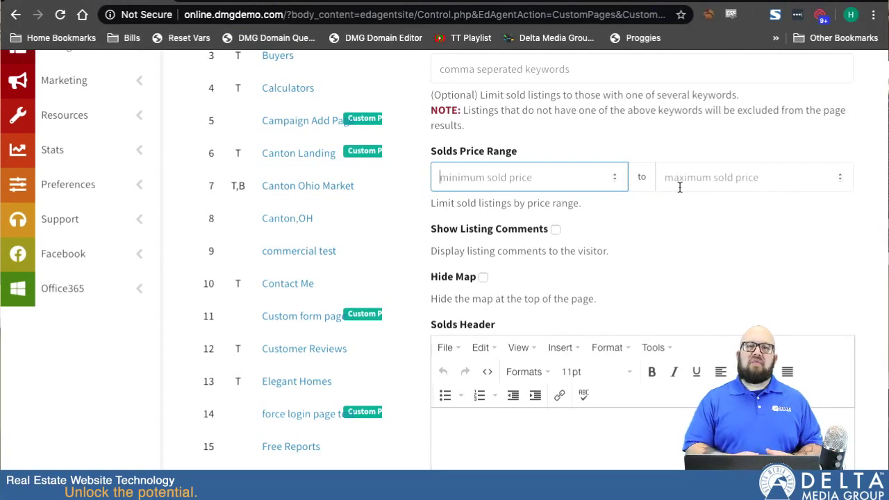
scroll(611, 260, down, 2)
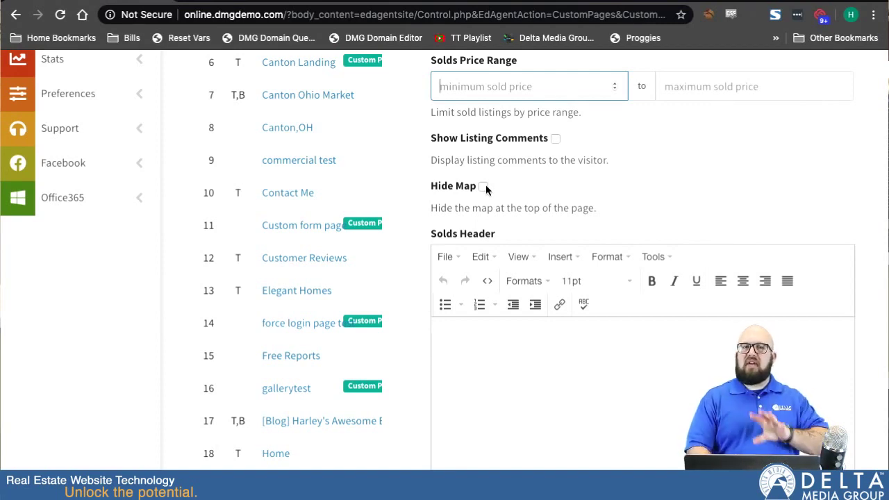
scroll(422, 278, down, 4)
scroll(422, 278, up, 1)
Step: Write 'This is some content.' in the Solds Header editor
click(553, 244)
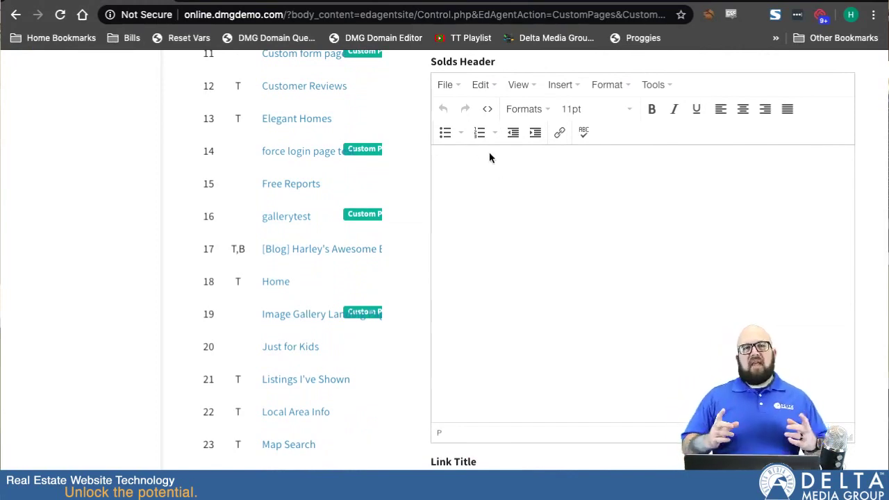
text(This is some con)
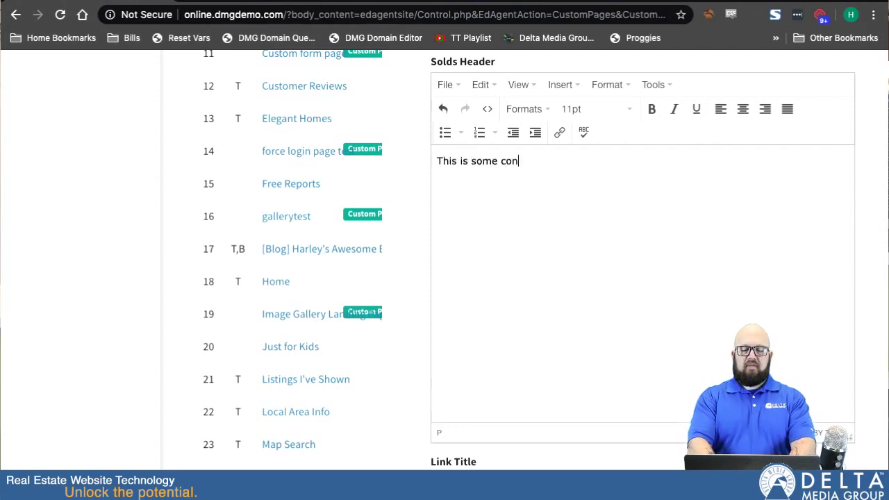
text(tent.)
scroll(412, 280, down, 3)
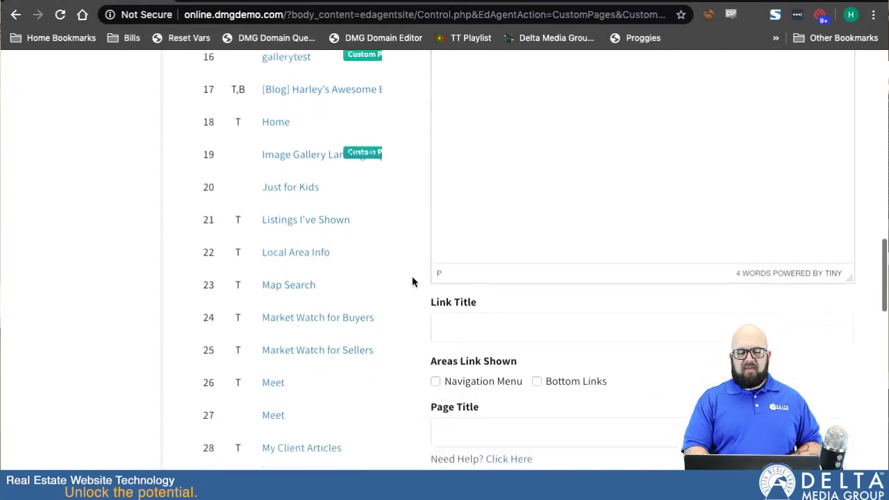
click(459, 282)
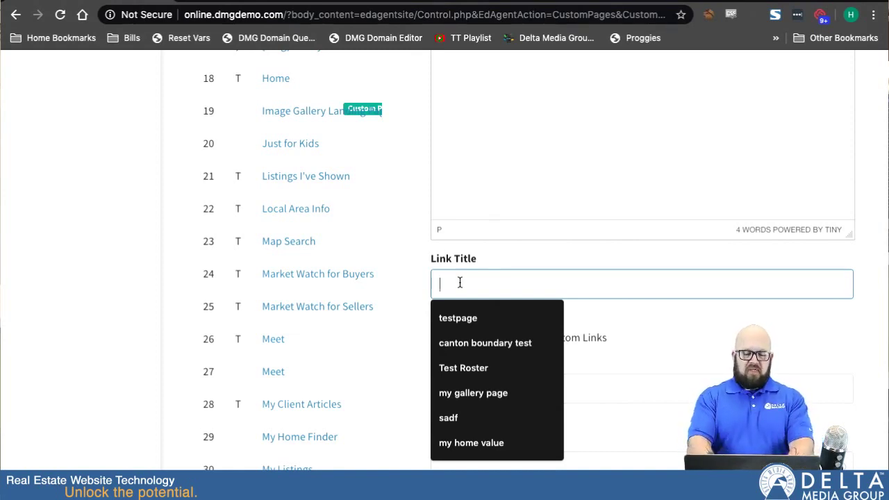
Step: Set both the Link Title and Page Title to 'My Previous Sales'
text(My)
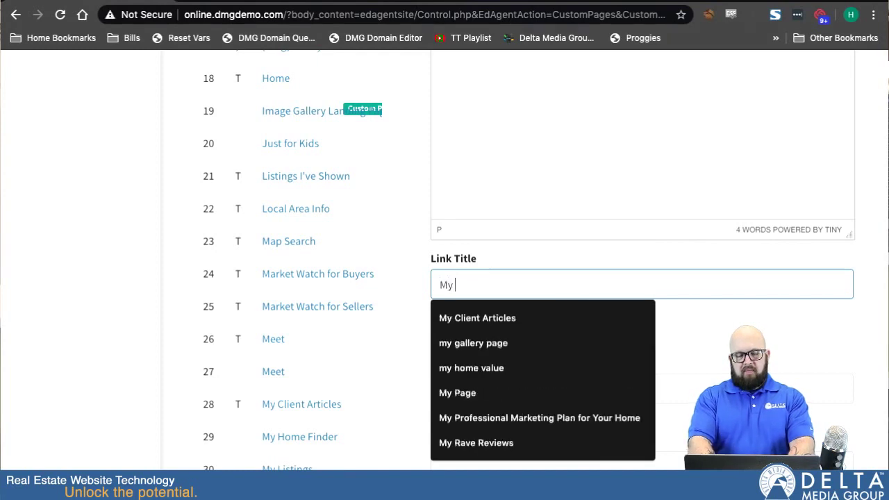
text( Previous)
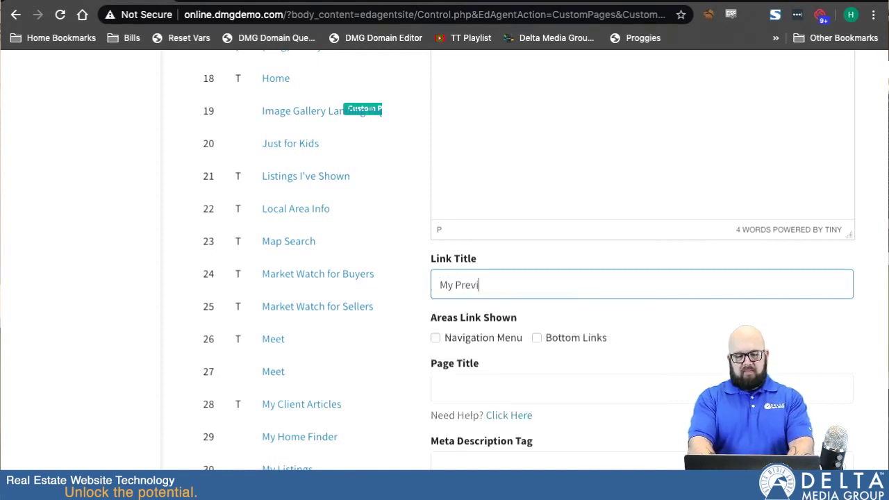
key(BackSpace)
key(BackSpace)
key(BackSpace)
text(ous Sales)
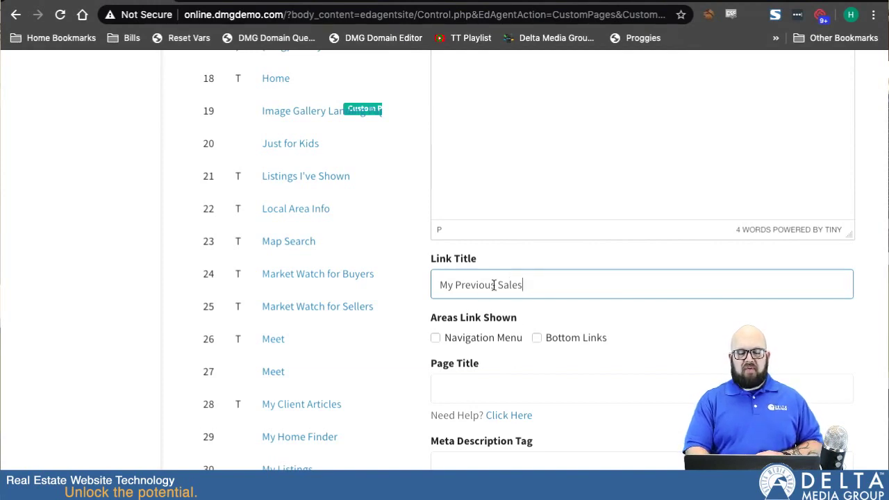
key(ctrl+a)
key(ctrl+c)
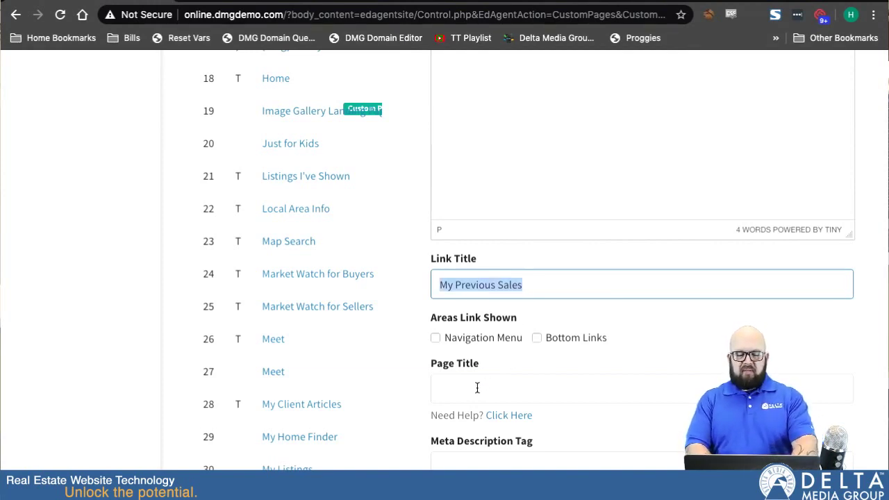
click(476, 387)
key(ctrl+v)
scroll(546, 405, down, 1)
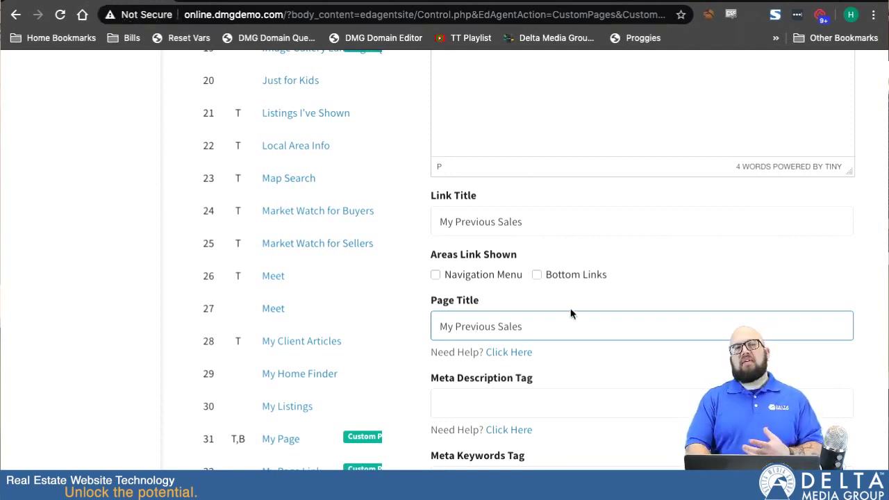
scroll(534, 413, down, 4)
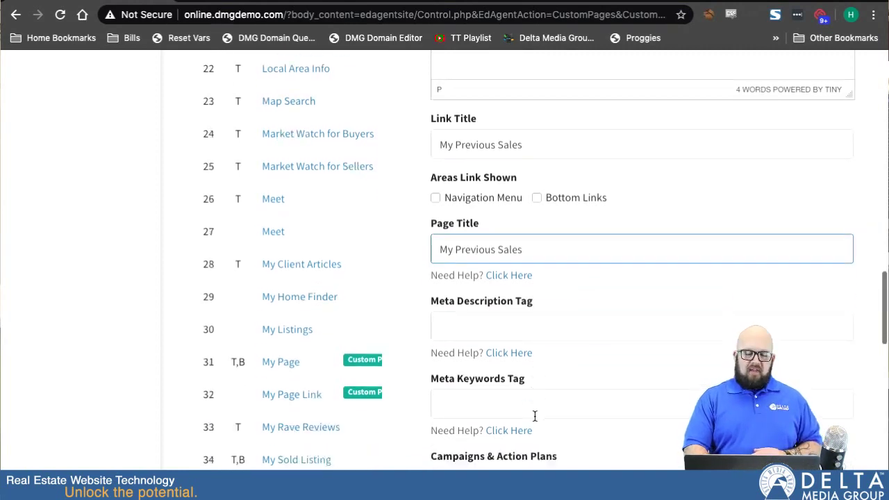
click(484, 159)
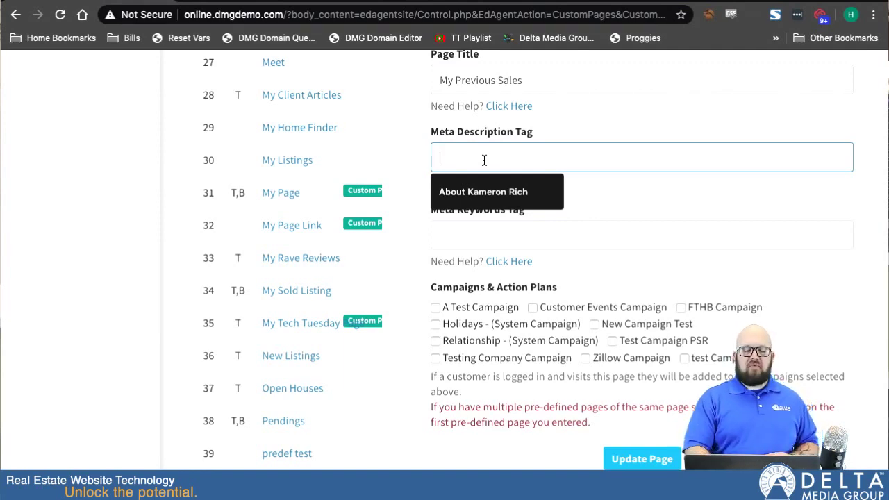
click(466, 240)
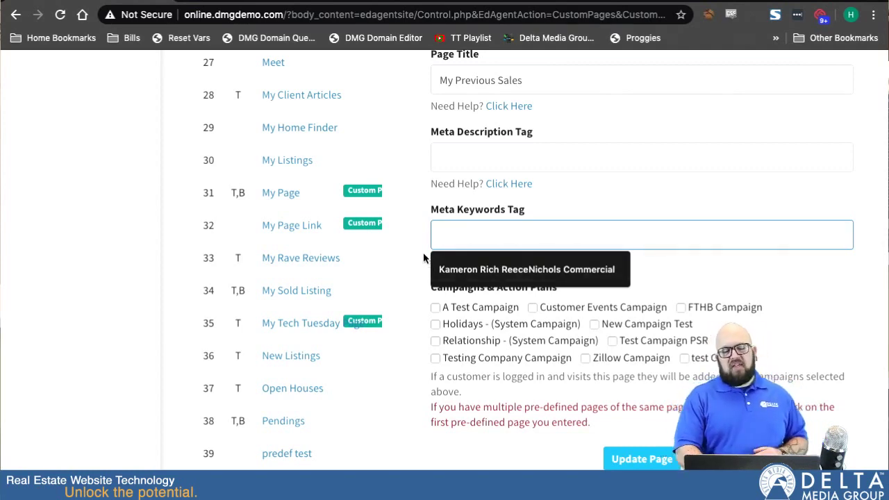
click(422, 252)
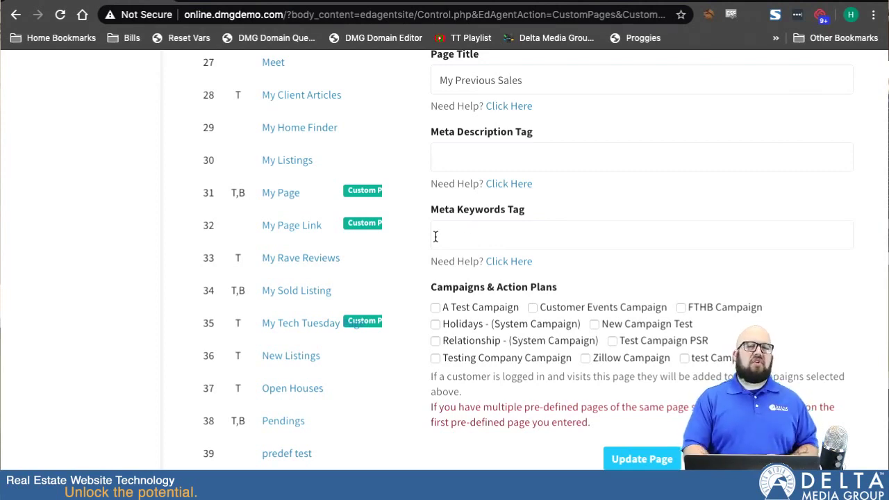
scroll(413, 310, down, 2)
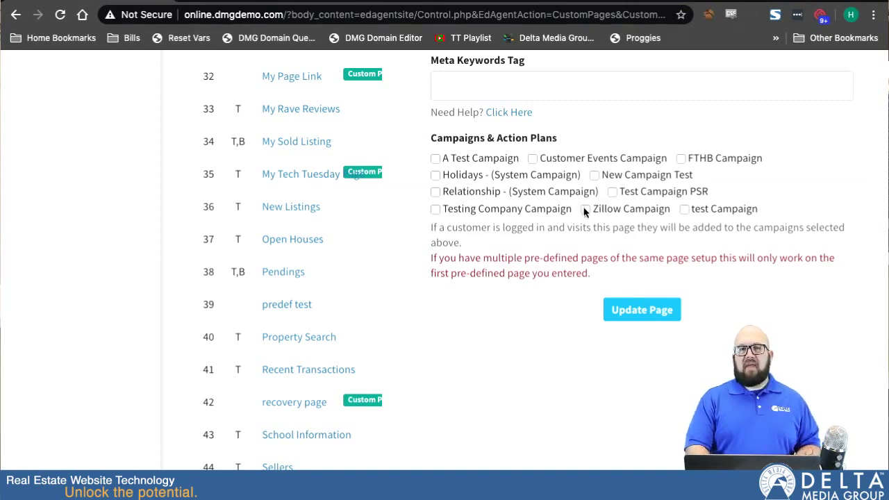
click(584, 208)
click(611, 192)
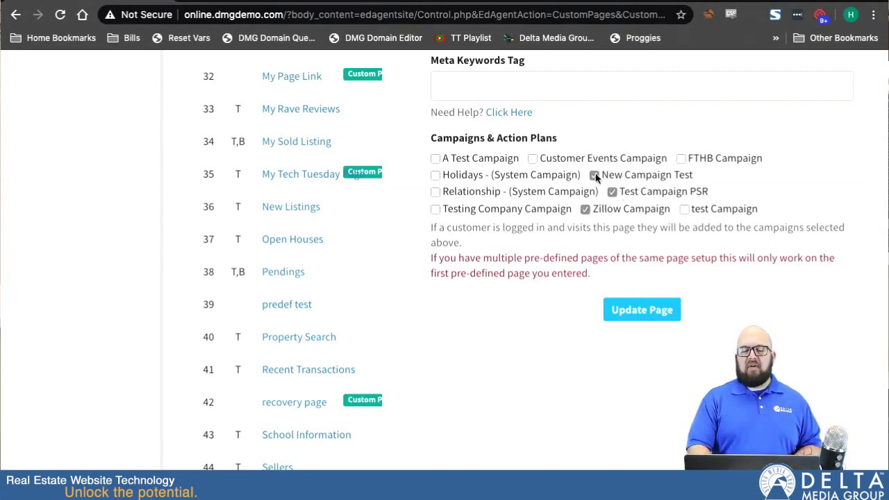
click(595, 176)
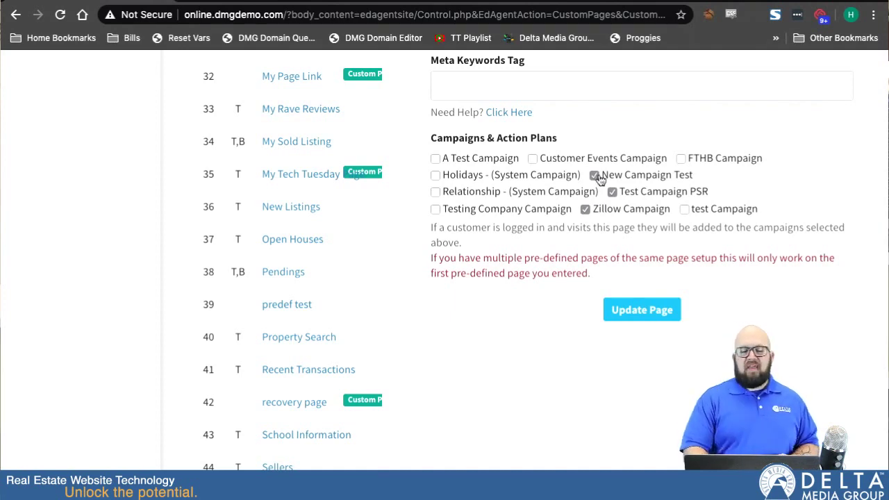
click(612, 192)
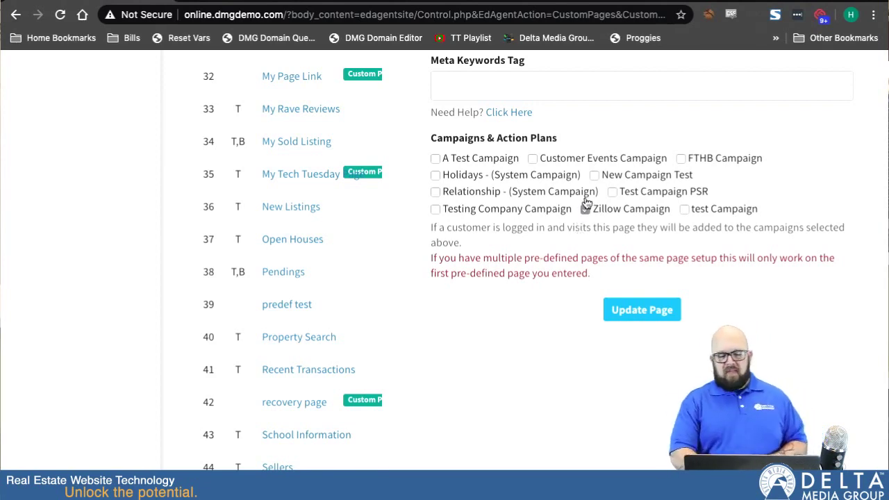
click(585, 209)
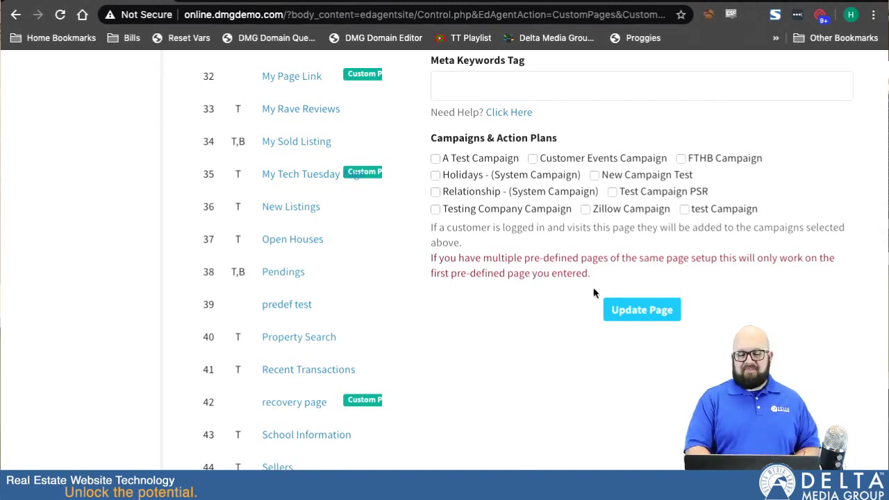
Step: Save the custom page with Update Page and open its public link
scroll(511, 95, up, 2)
scroll(511, 94, down, 2)
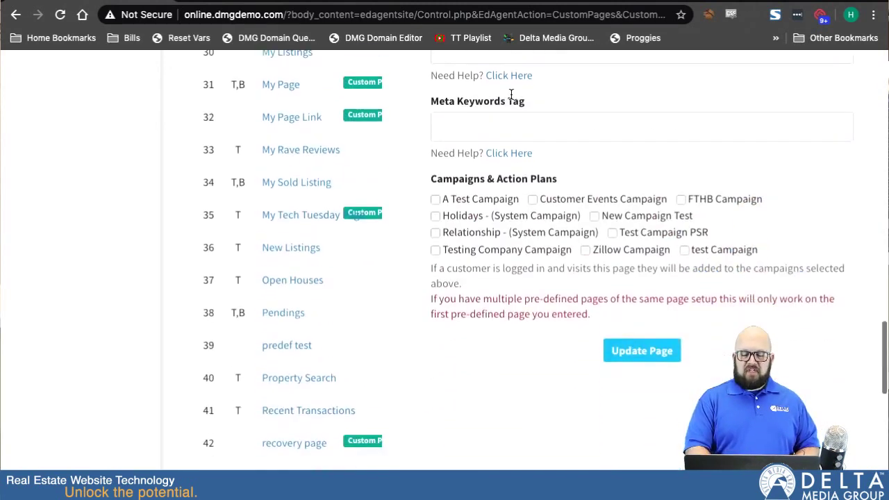
click(638, 354)
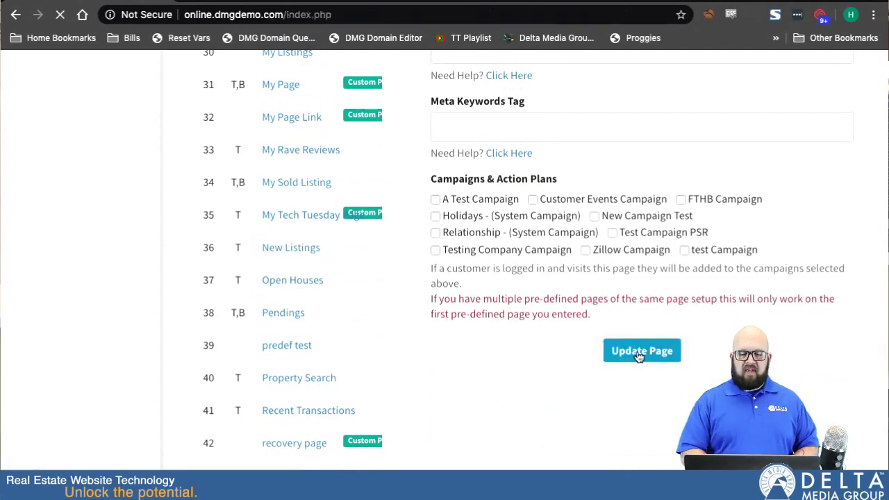
scroll(592, 402, down, 6)
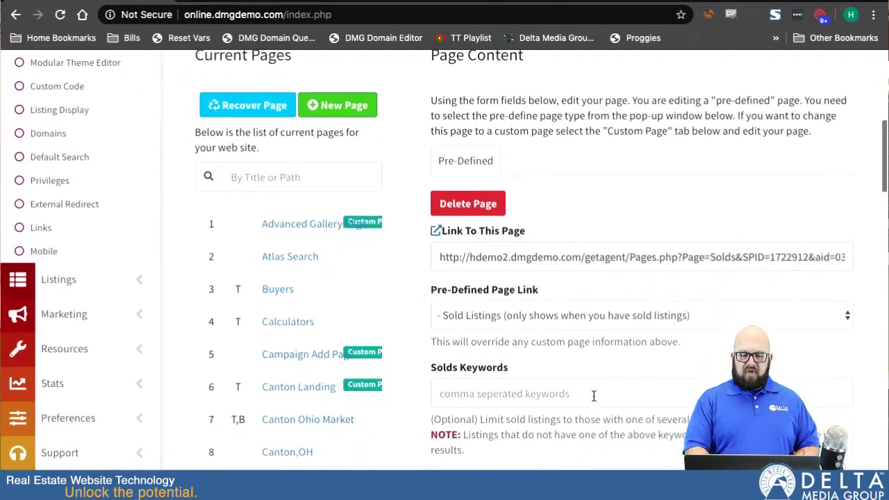
click(436, 224)
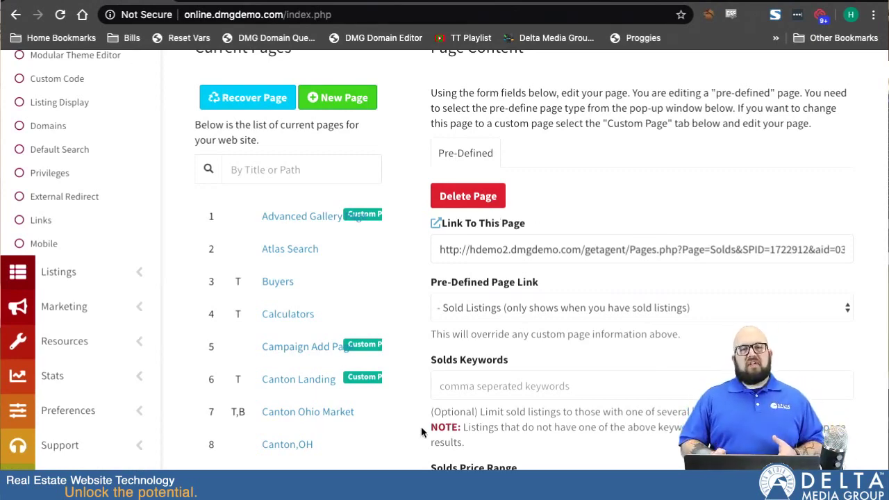
Step: Go to Listings > Sold Listings to manage the agent's sold properties
scroll(88, 273, down, 2)
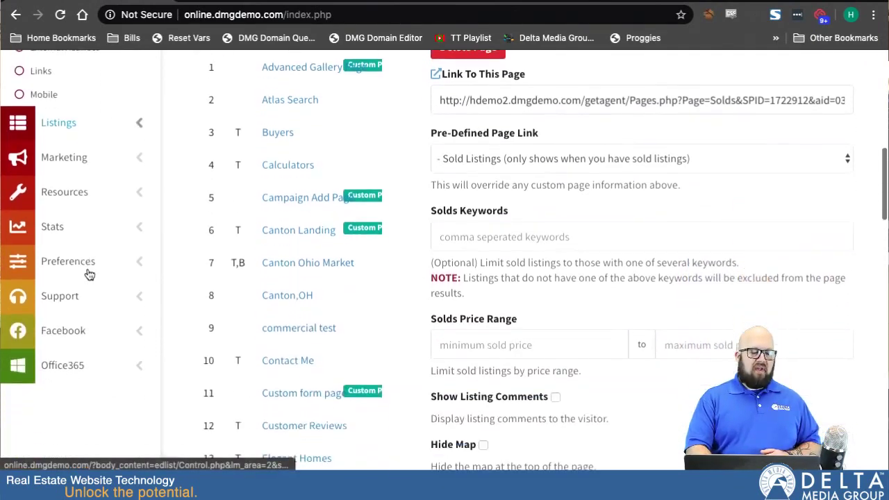
scroll(75, 168, up, 1)
click(76, 169)
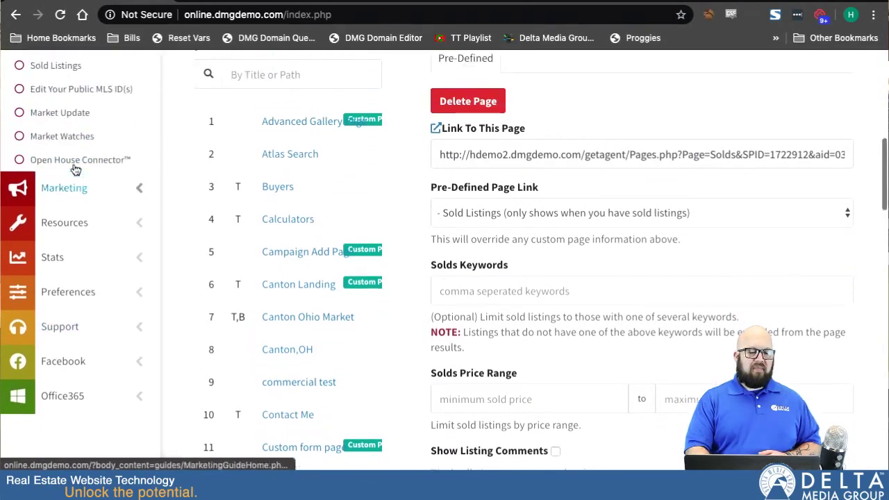
scroll(76, 166, up, 3)
click(61, 228)
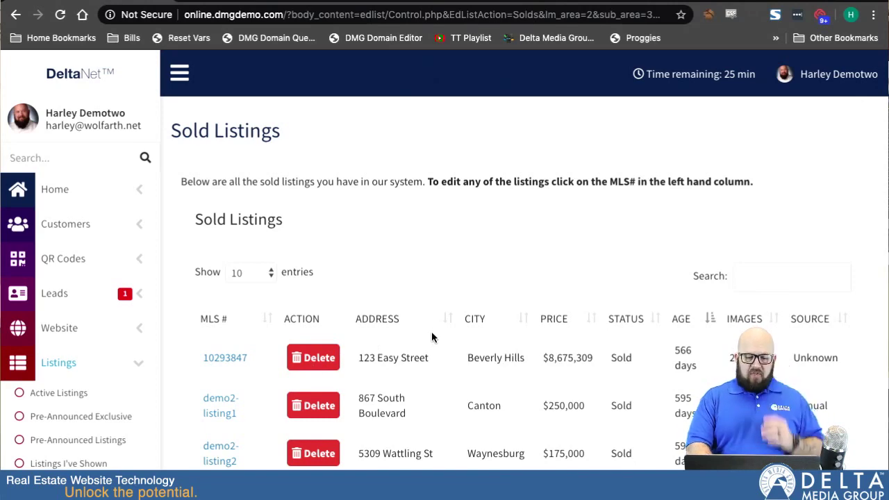
scroll(431, 333, down, 3)
scroll(431, 337, up, 1)
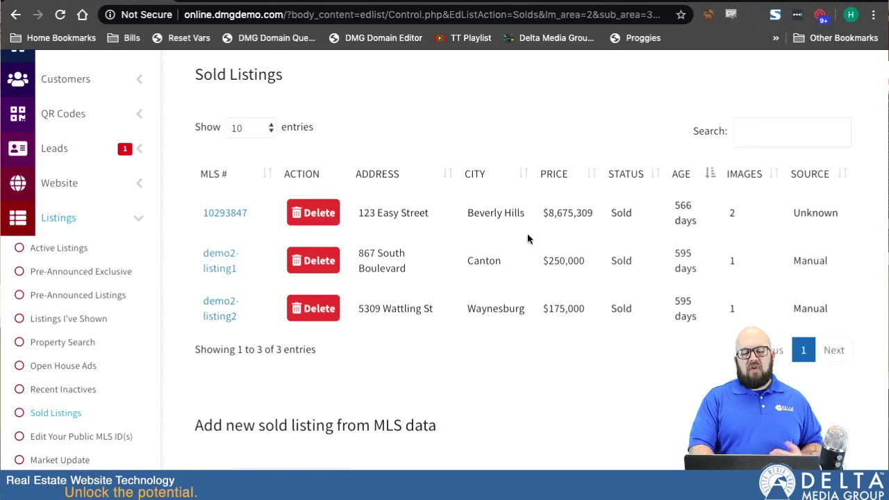
scroll(520, 236, up, 3)
scroll(484, 223, down, 8)
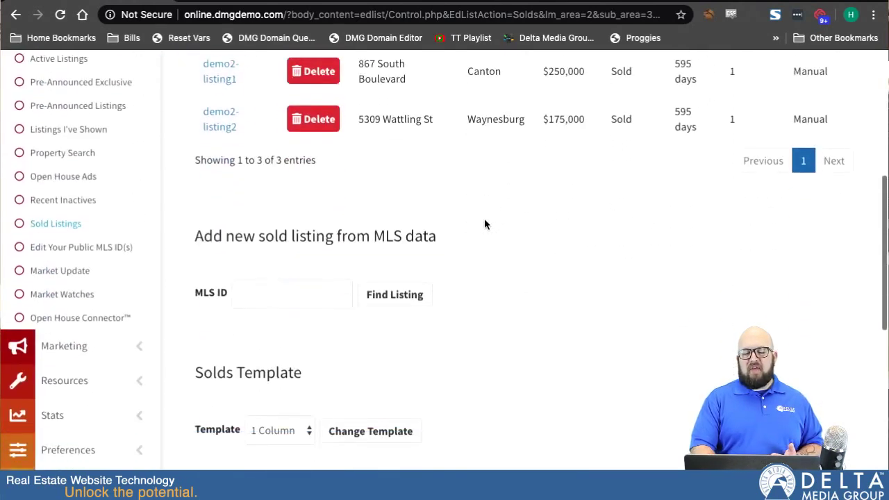
Step: Find sold listings for MLS ID 123456 and review the two listings found
click(271, 251)
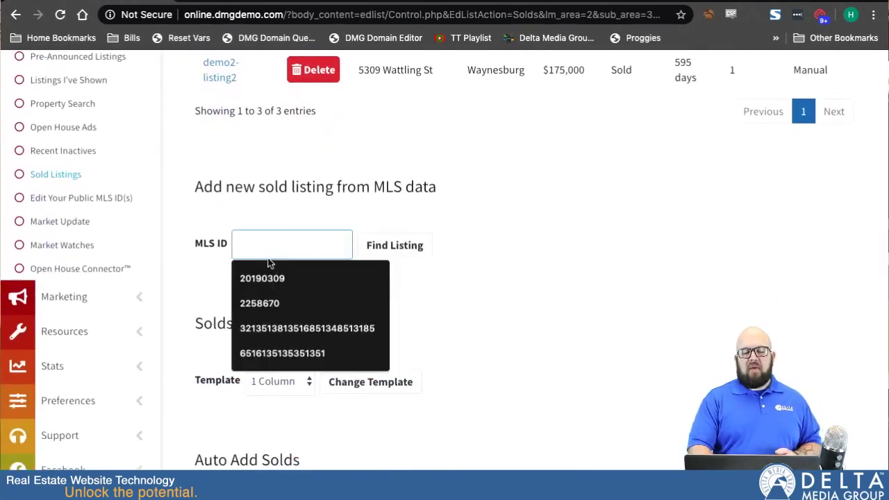
text(123456)
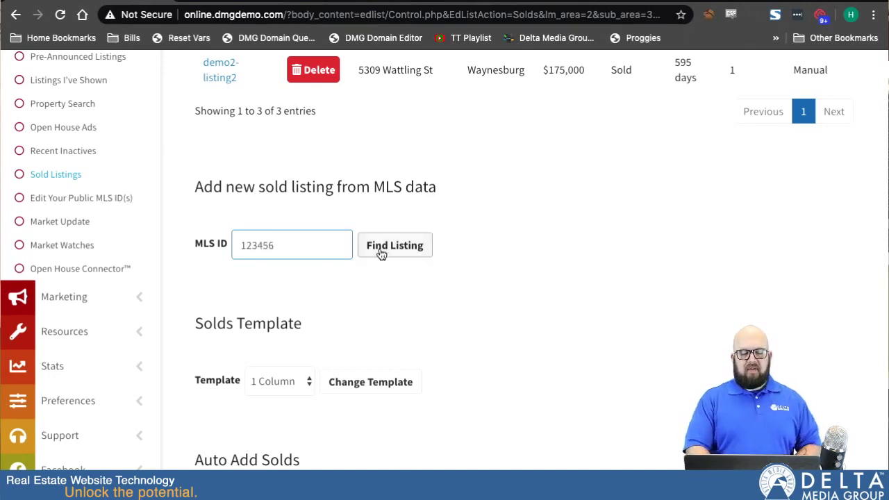
click(381, 251)
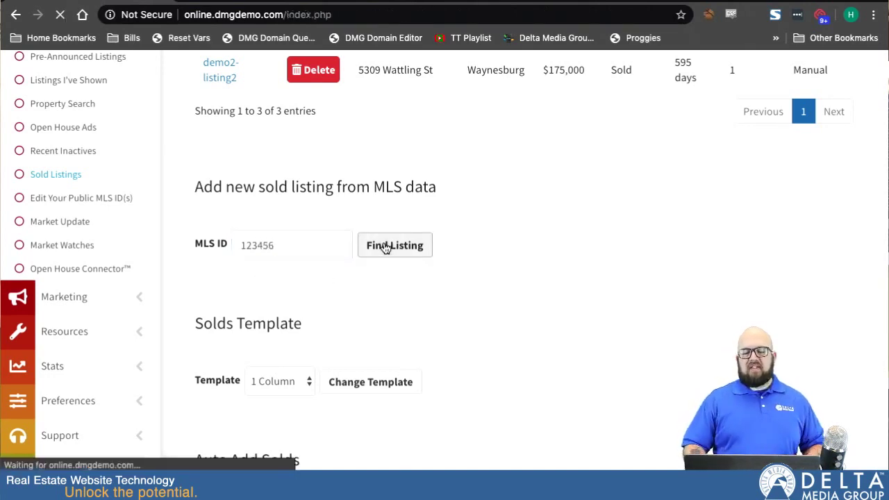
scroll(385, 248, down, 2)
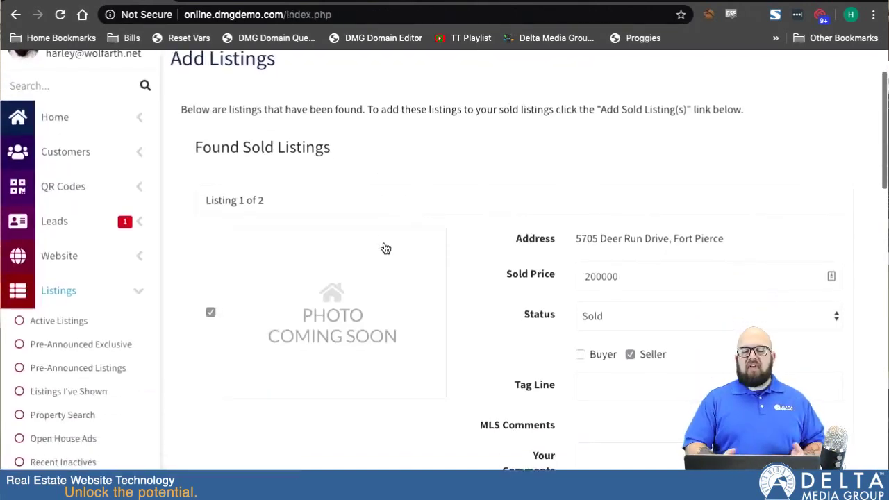
scroll(385, 249, down, 3)
scroll(385, 248, down, 6)
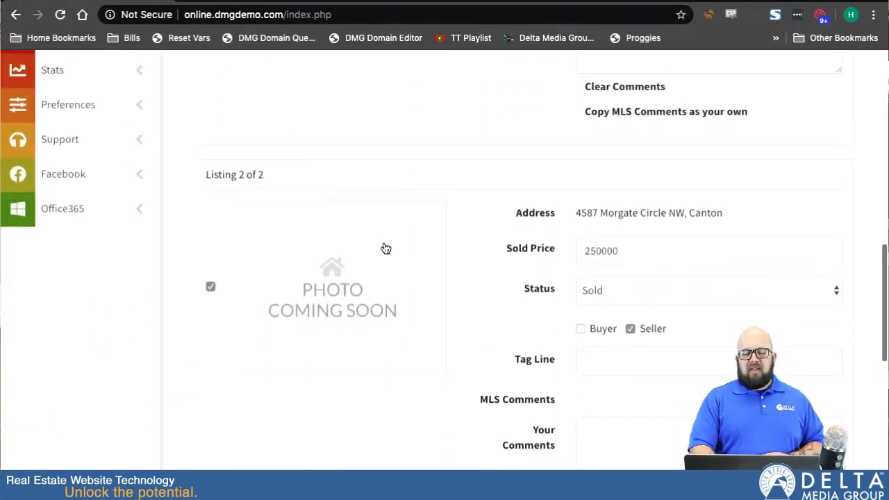
scroll(384, 247, up, 6)
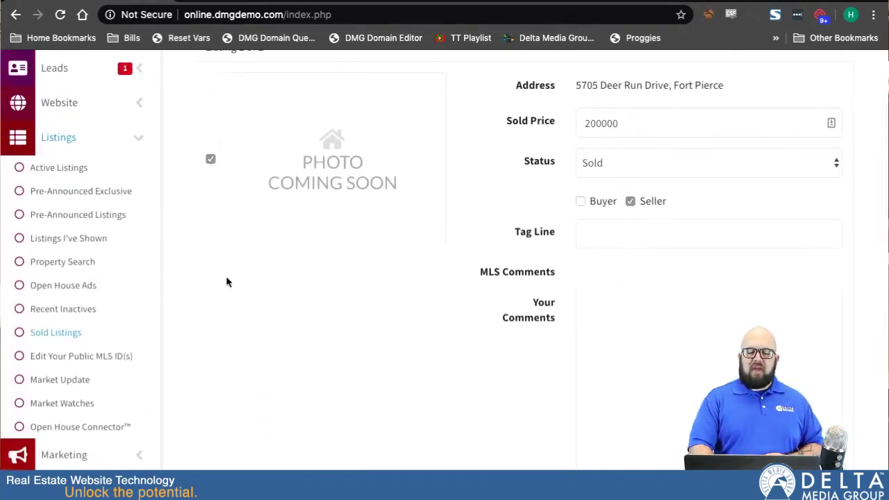
scroll(236, 280, down, 6)
scroll(236, 280, down, 4)
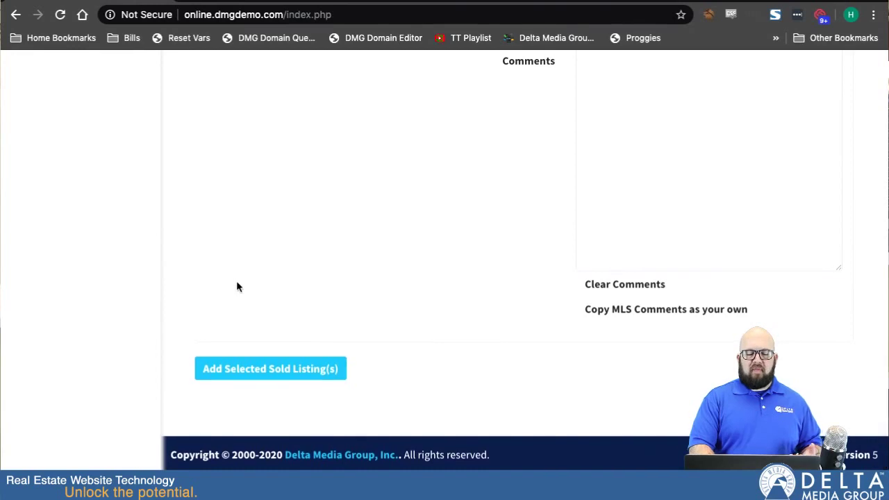
scroll(340, 213, up, 2)
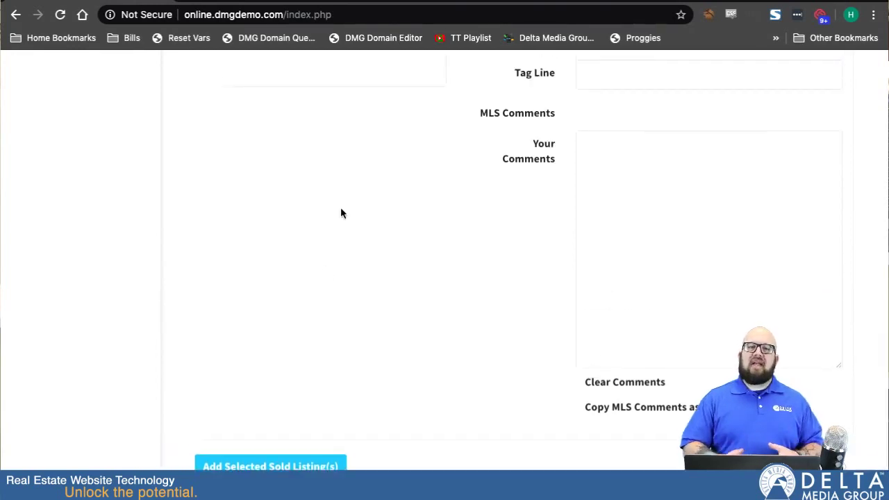
scroll(340, 213, down, 2)
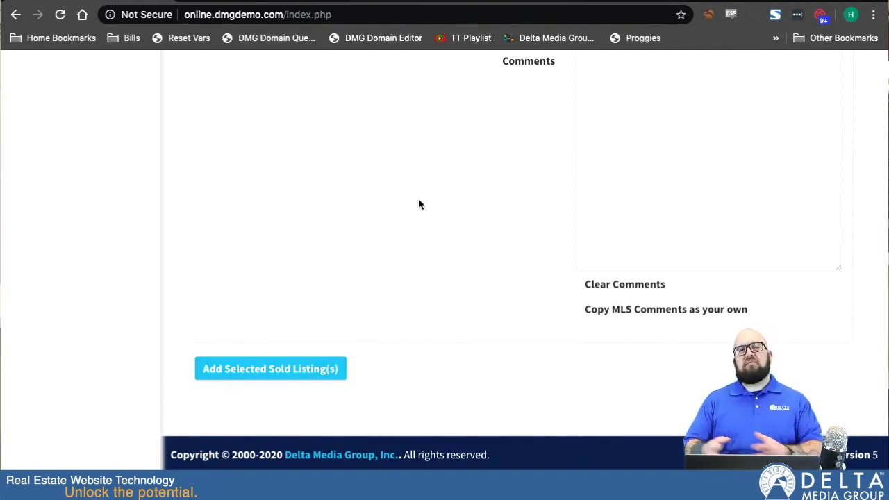
scroll(418, 202, up, 5)
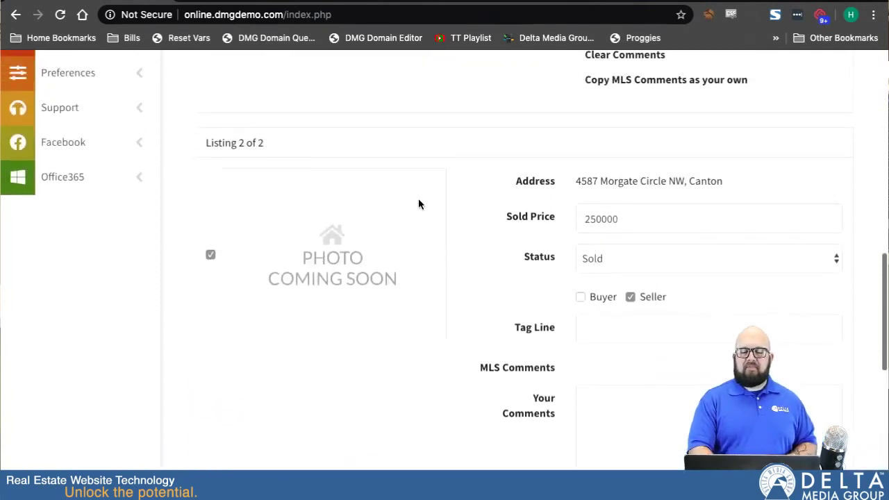
scroll(418, 204, up, 6)
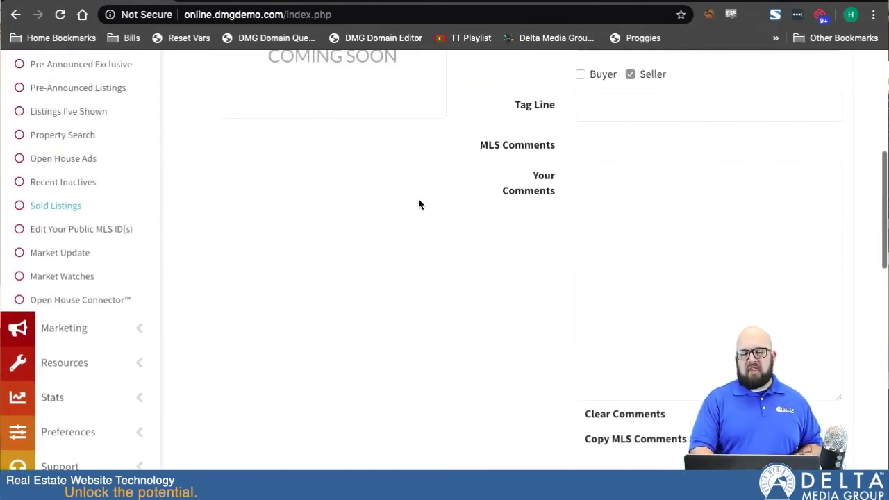
scroll(418, 203, down, 2)
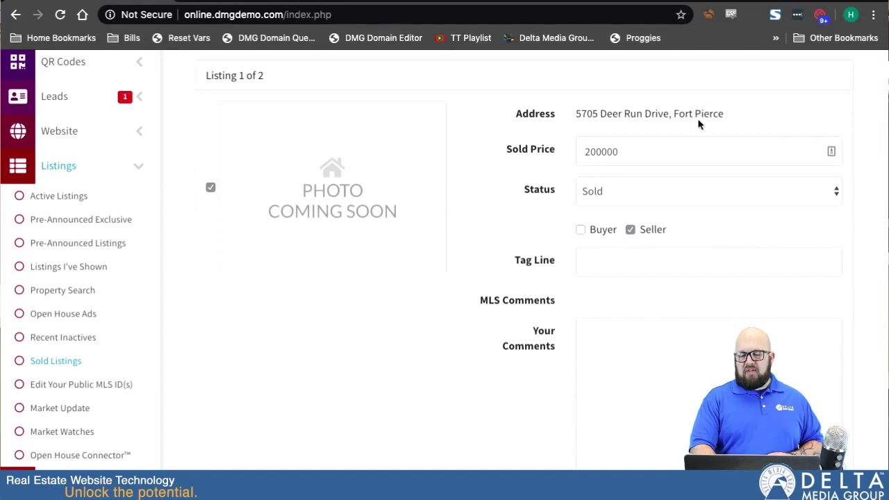
click(607, 151)
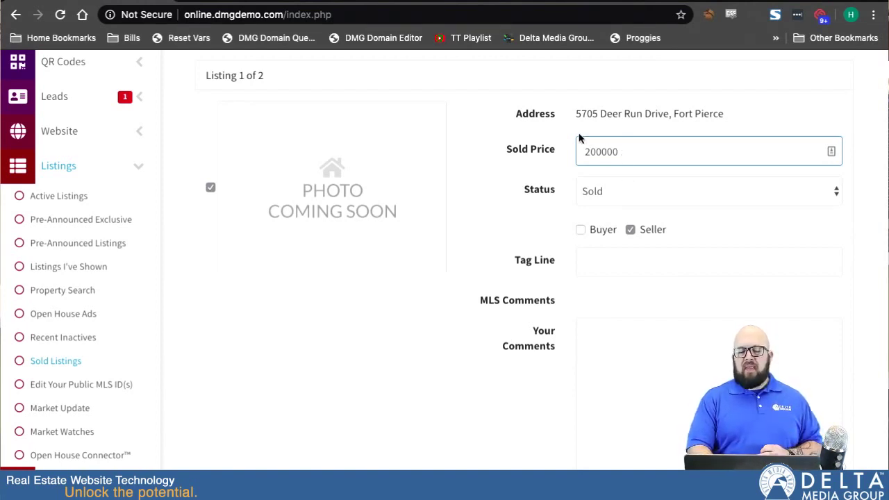
double_click(594, 151)
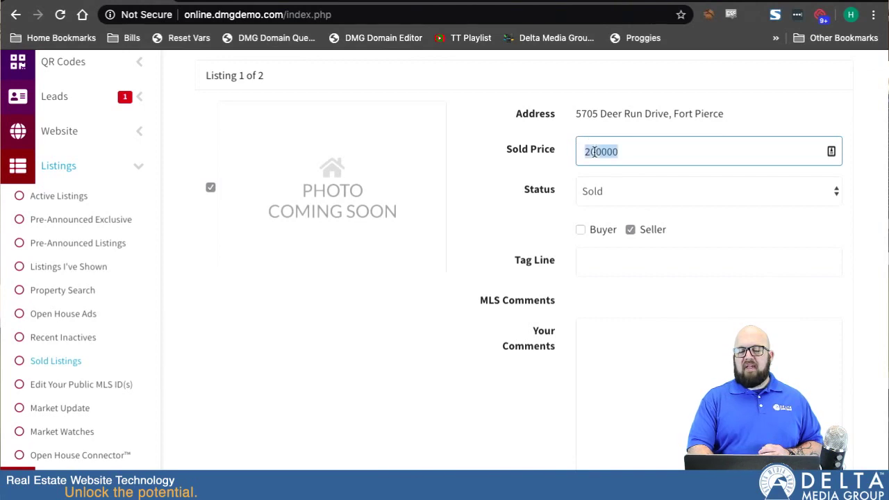
click(603, 190)
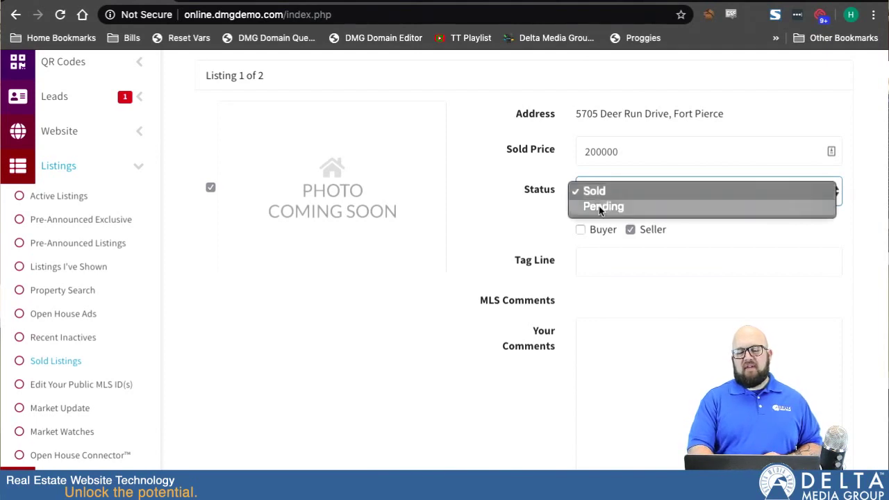
click(591, 191)
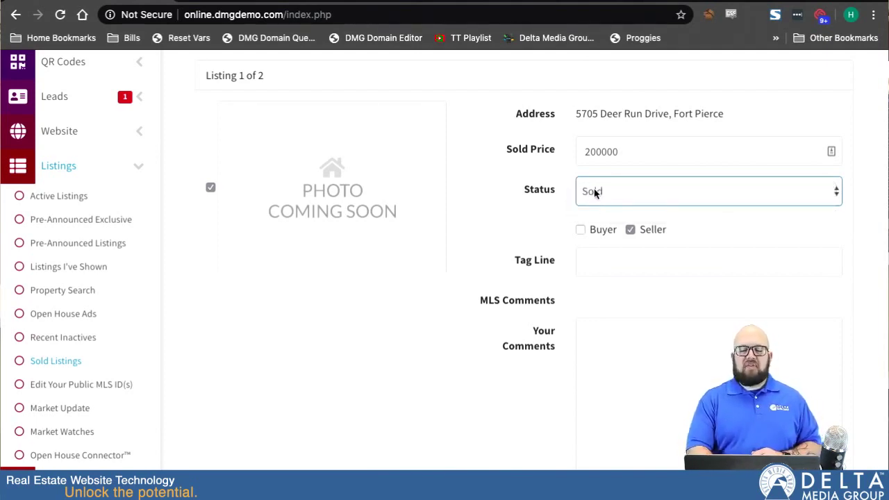
scroll(522, 283, down, 1)
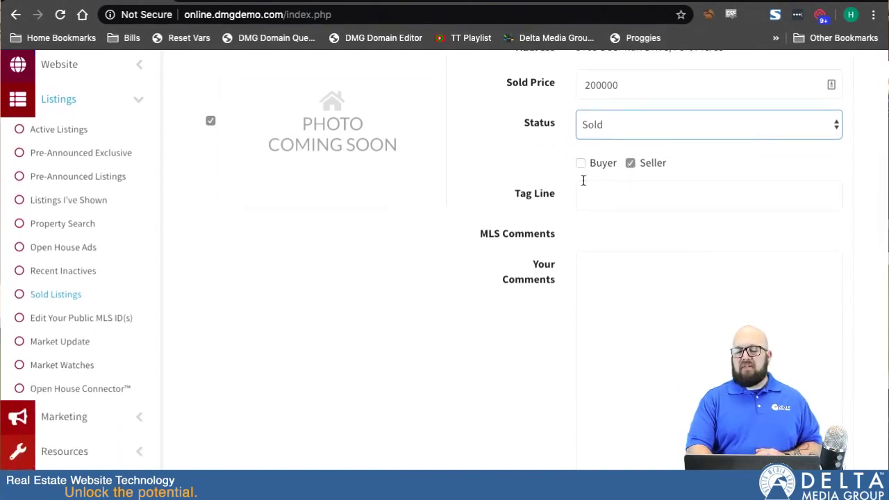
click(580, 162)
click(629, 163)
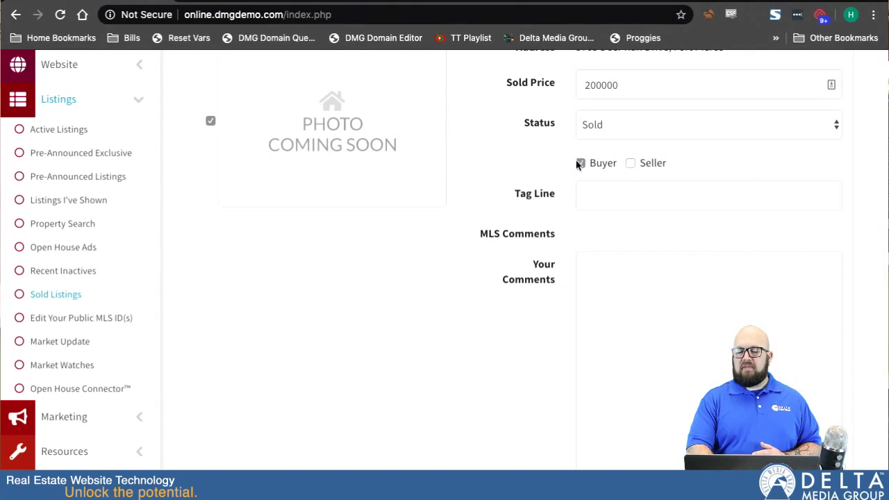
scroll(611, 212, down, 1)
Step: Check the listing's tag line and comments fields, then return to Sold Listings
click(597, 108)
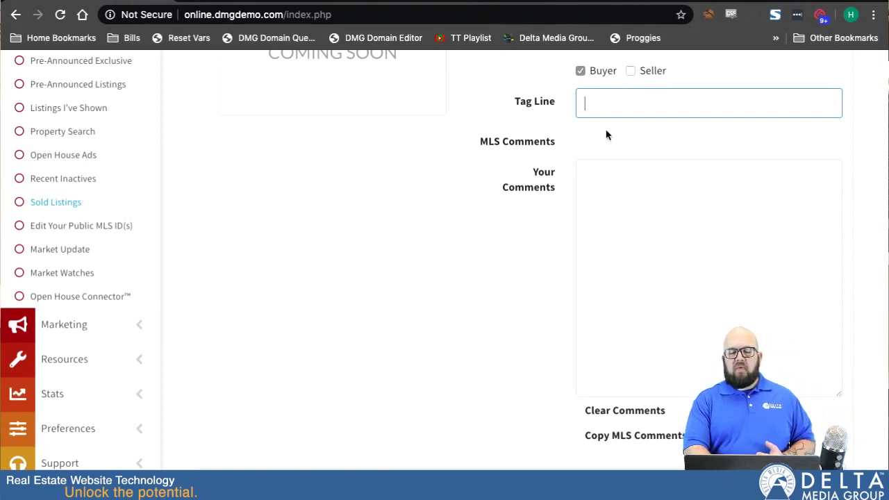
click(639, 220)
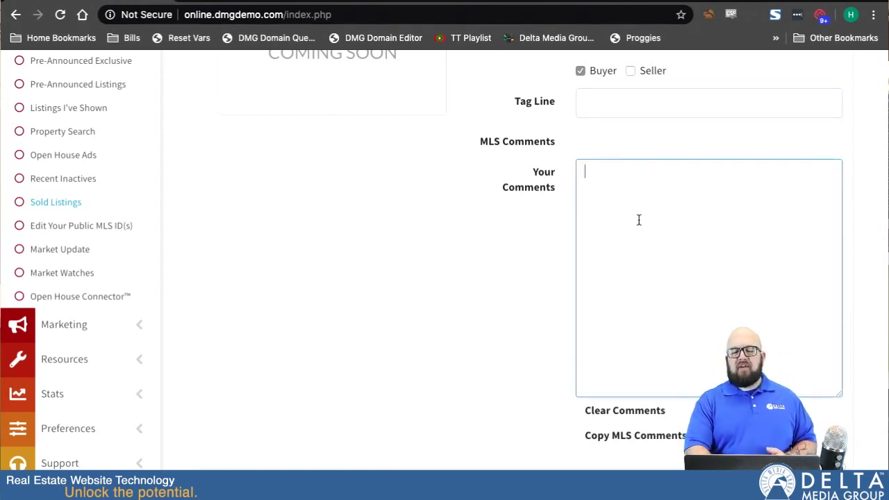
scroll(547, 281, down, 5)
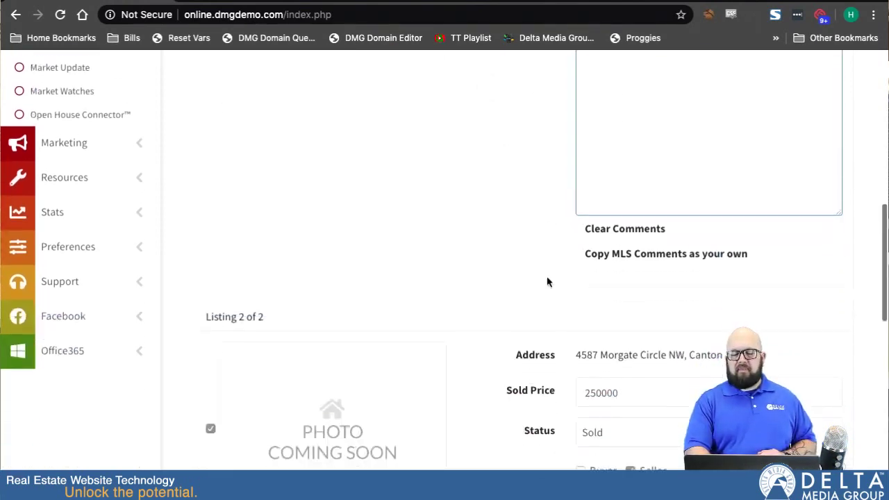
scroll(546, 281, down, 6)
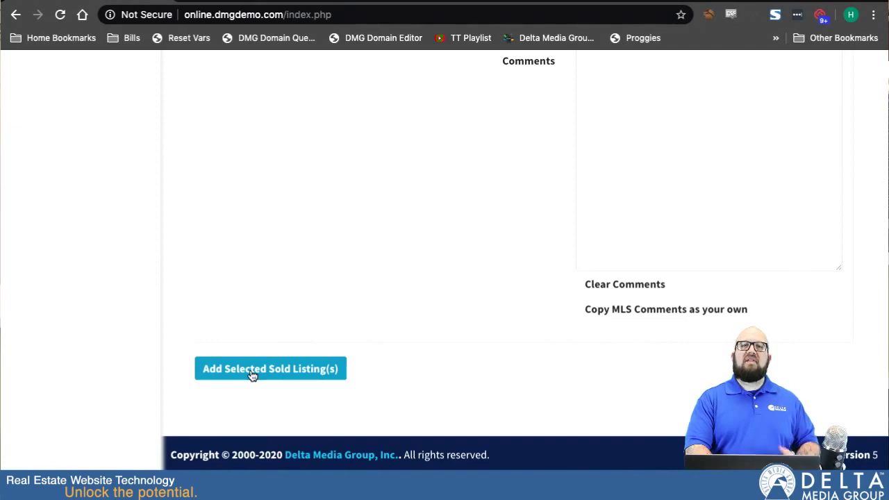
scroll(122, 141, up, 15)
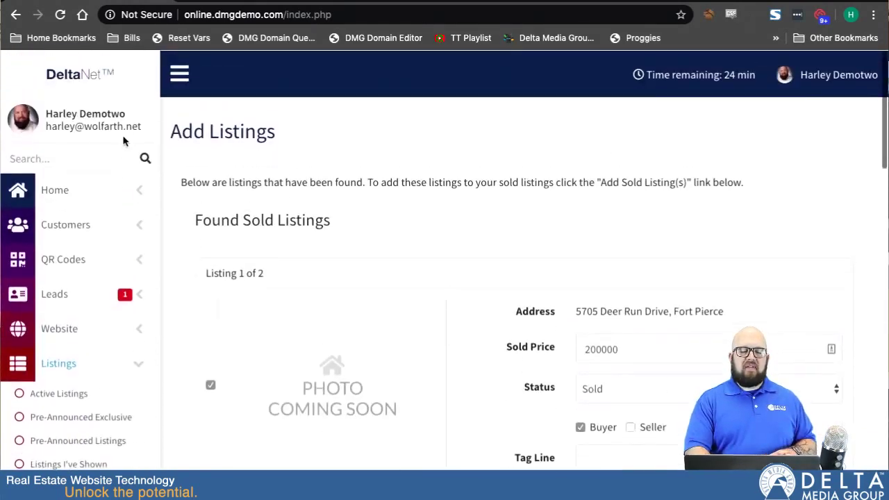
scroll(123, 141, down, 5)
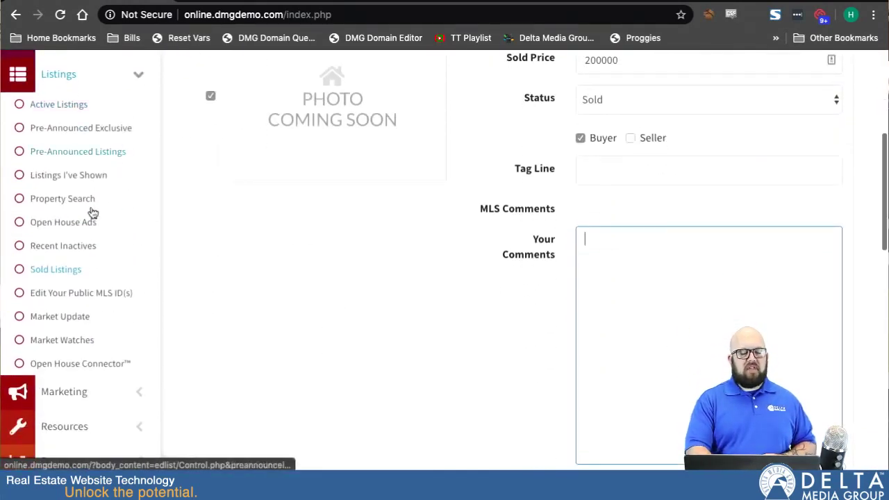
click(50, 271)
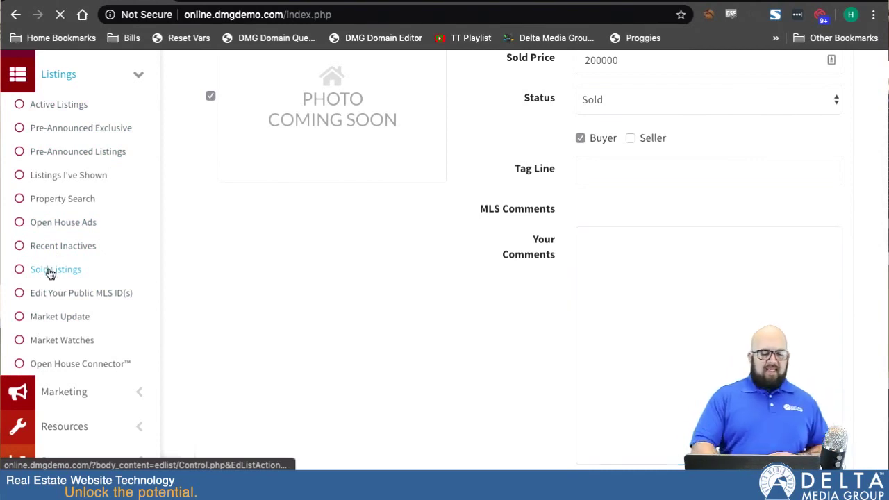
scroll(427, 375, down, 2)
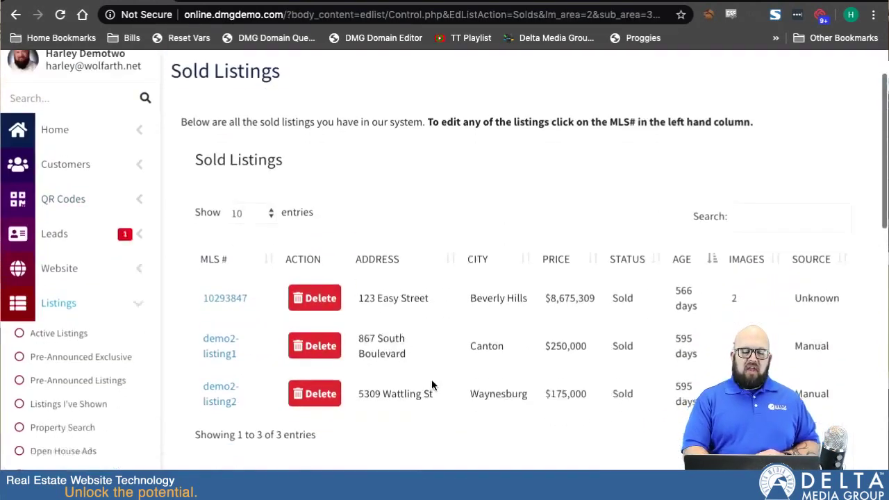
scroll(431, 379, down, 2)
scroll(431, 379, up, 1)
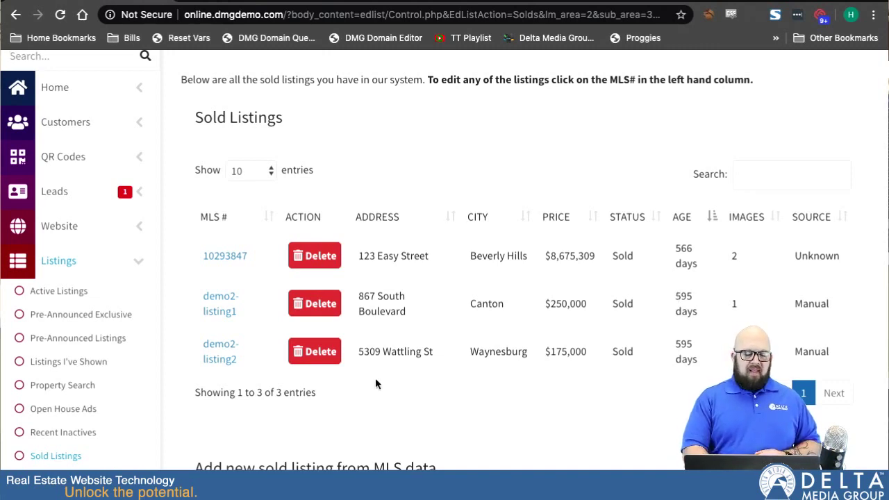
click(231, 258)
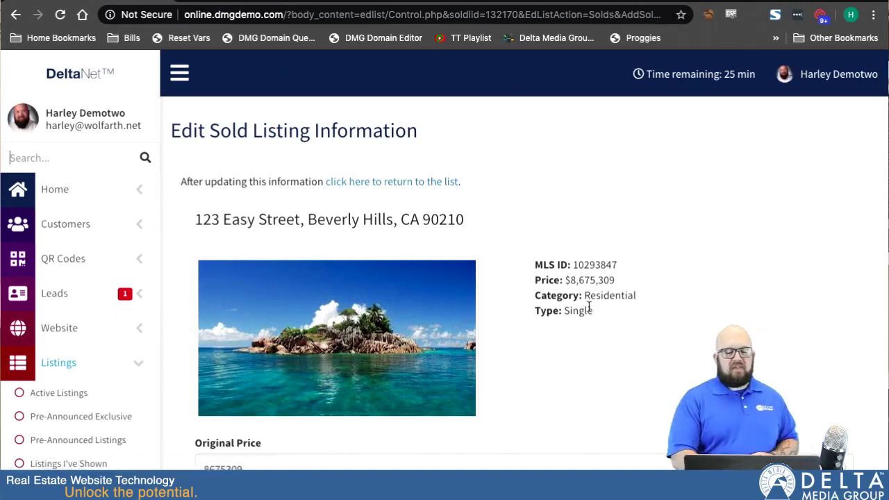
scroll(597, 375, down, 4)
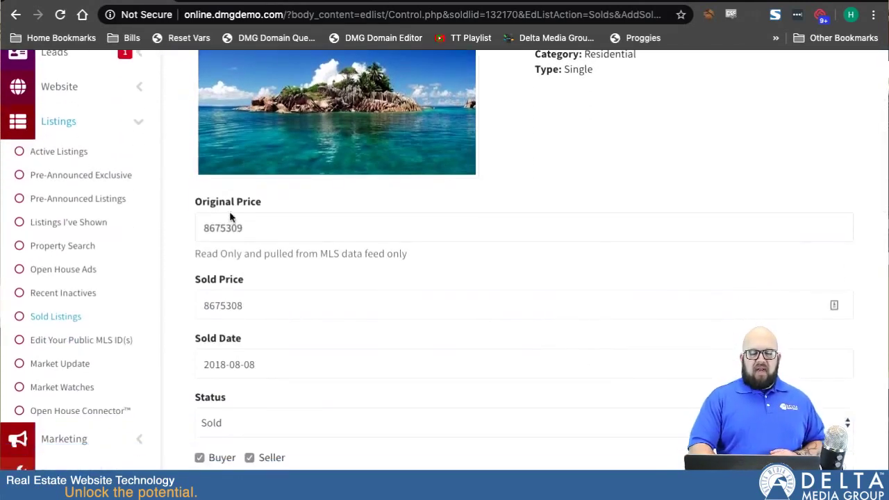
scroll(260, 327, down, 2)
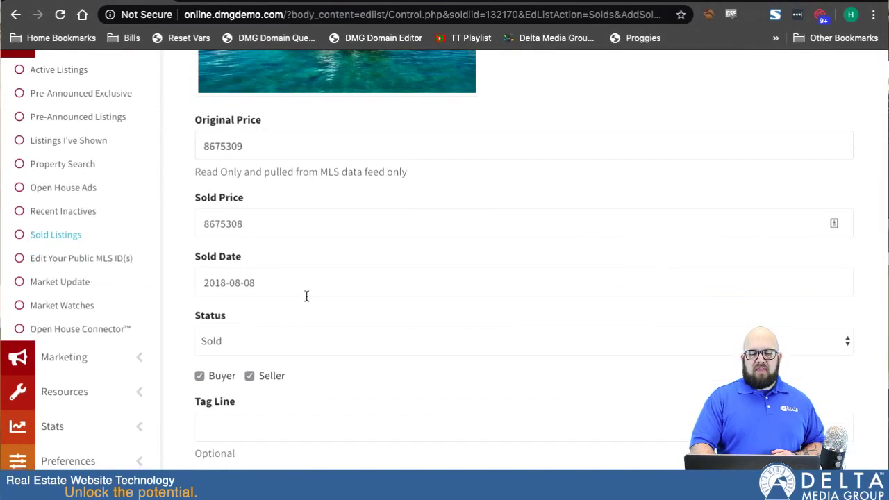
scroll(307, 296, down, 2)
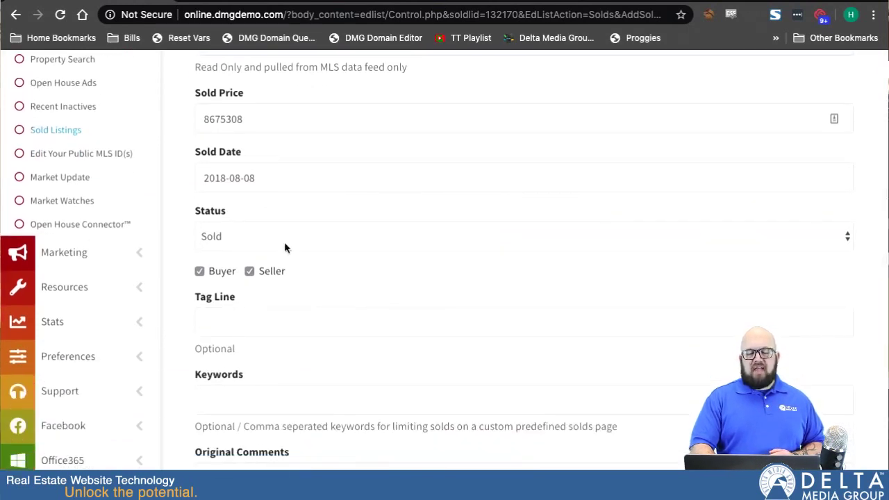
scroll(285, 246, down, 1)
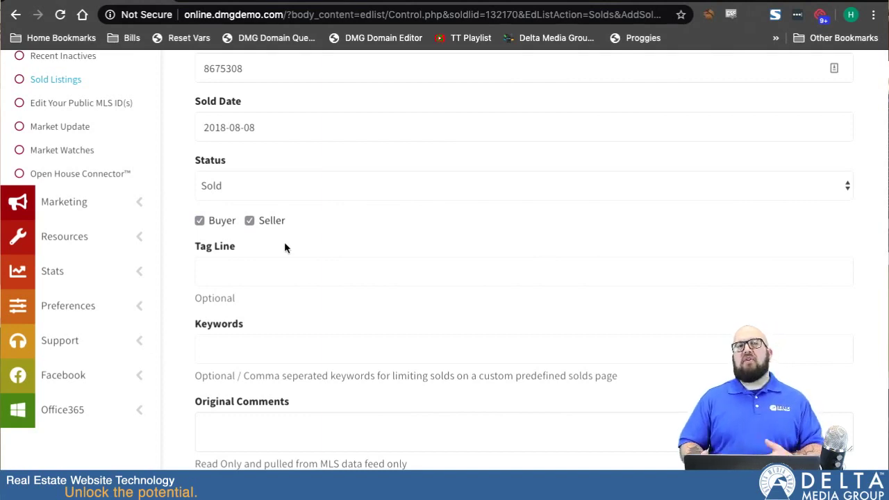
scroll(290, 284, down, 1)
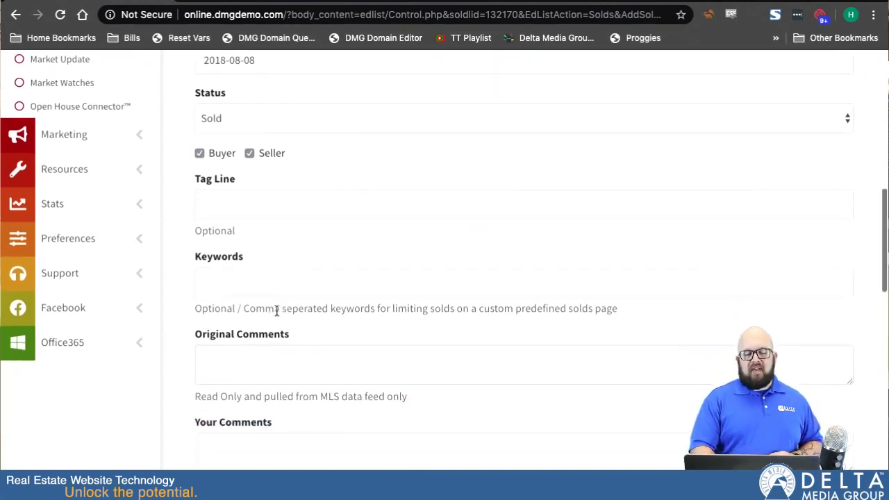
Step: Put the cursor in the Keywords field, dismissing the autofill suggestions
click(219, 274)
click(290, 245)
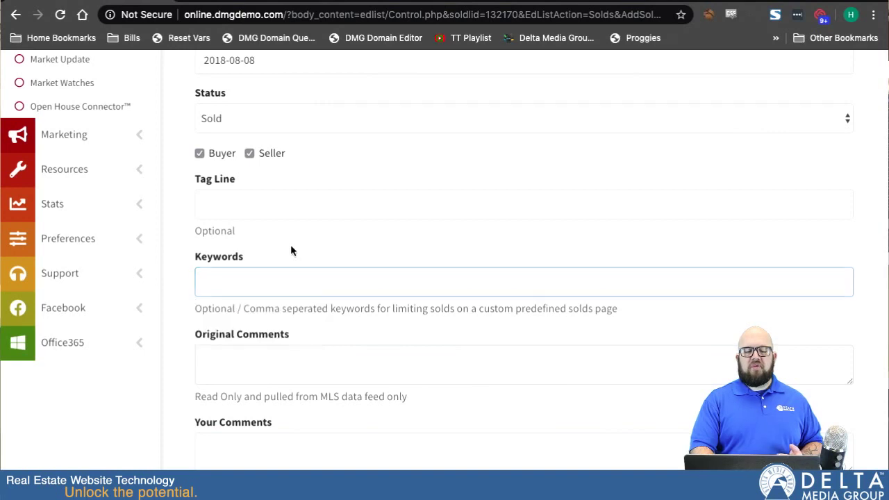
click(261, 290)
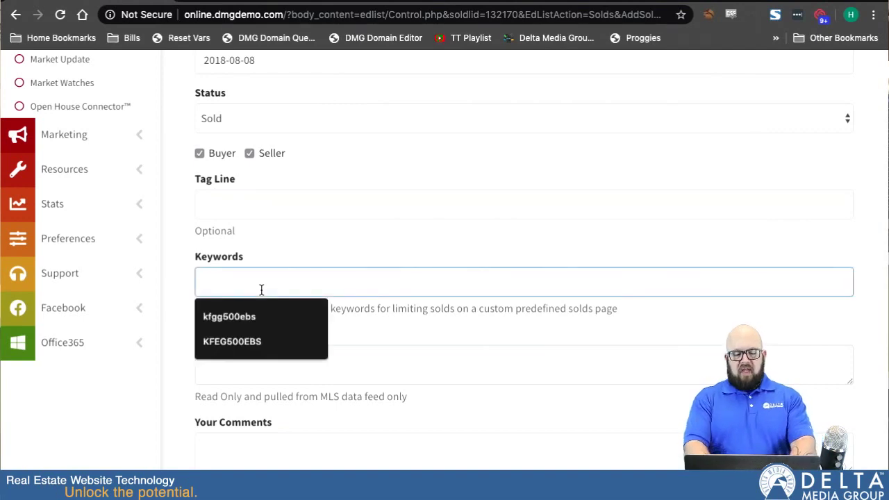
Step: Enter the keywords 'canton, akron' for the sold listing
text(canton)
click(322, 267)
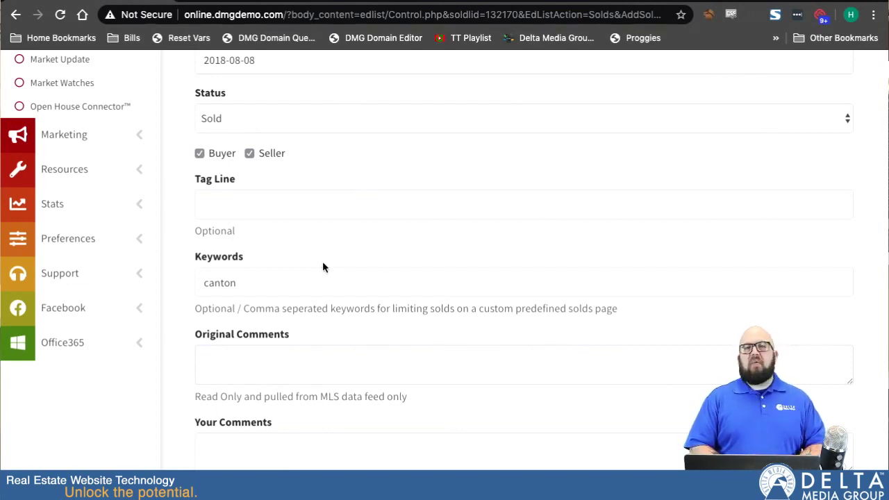
click(291, 280)
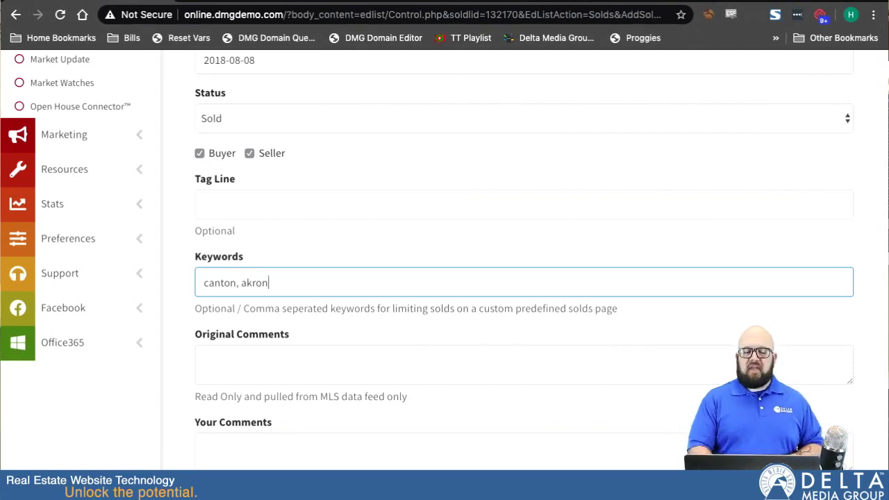
scroll(243, 305, down, 4)
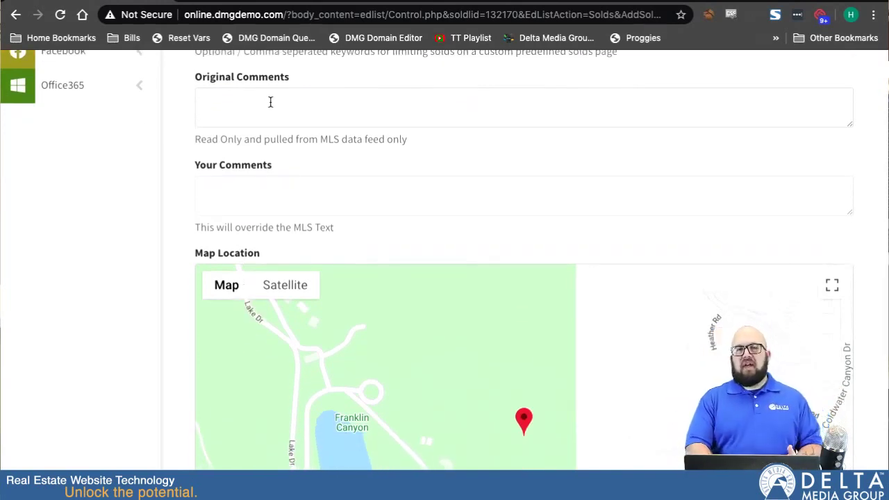
click(226, 195)
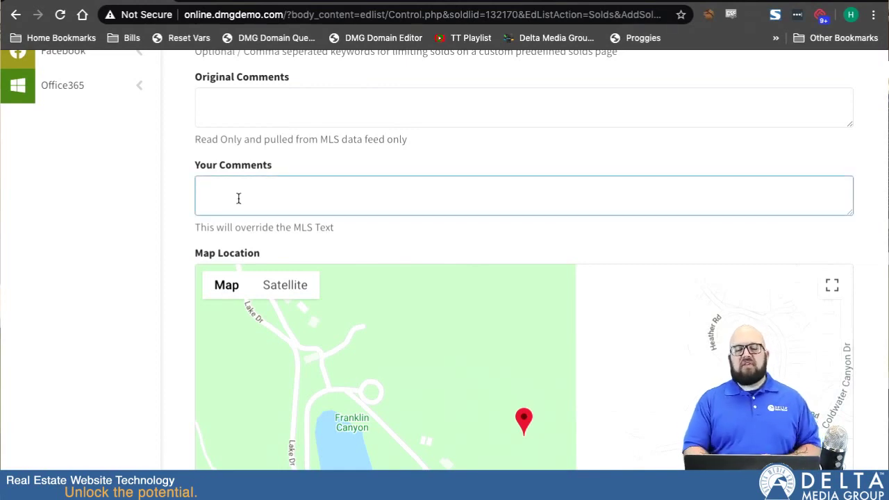
scroll(186, 275, down, 3)
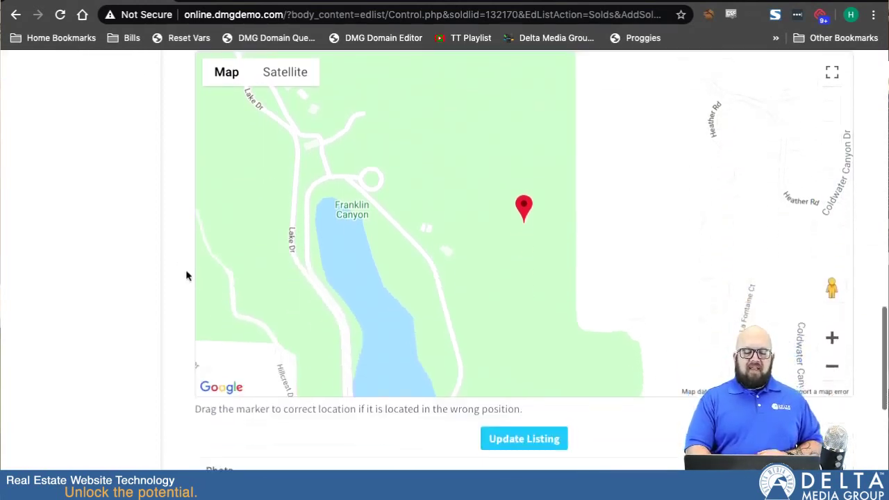
scroll(186, 276, up, 1)
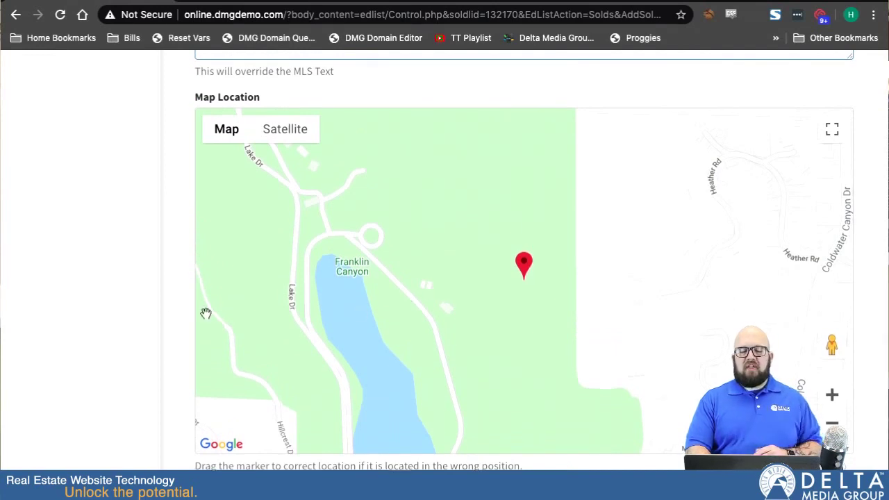
scroll(174, 308, down, 3)
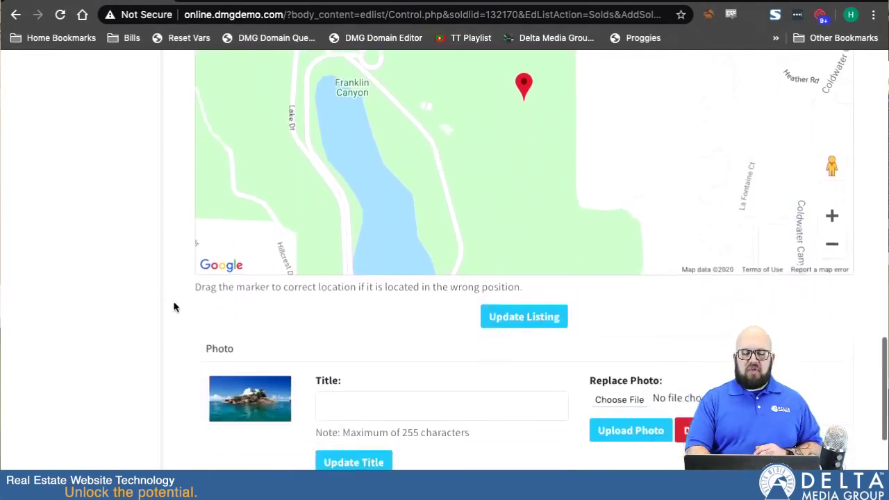
scroll(174, 308, down, 2)
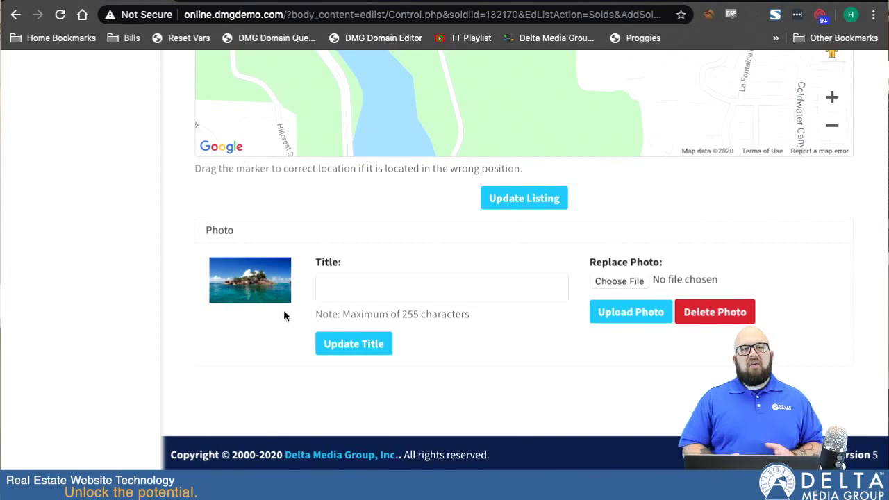
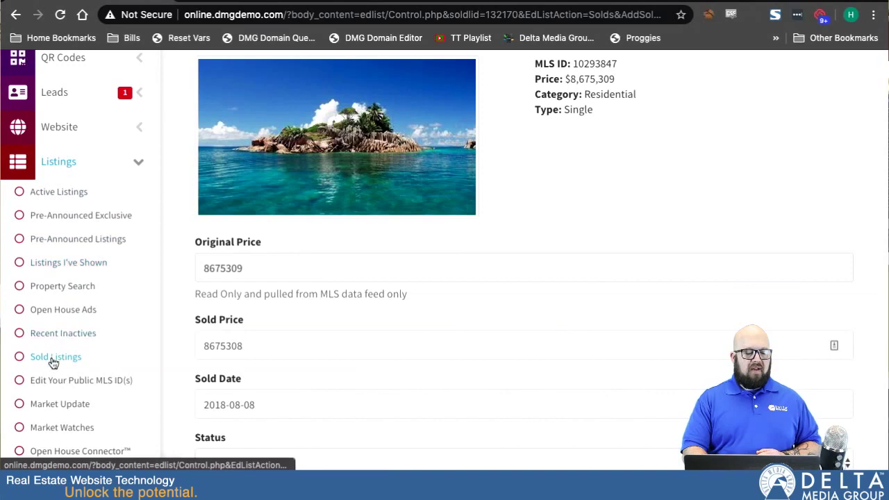
click(53, 360)
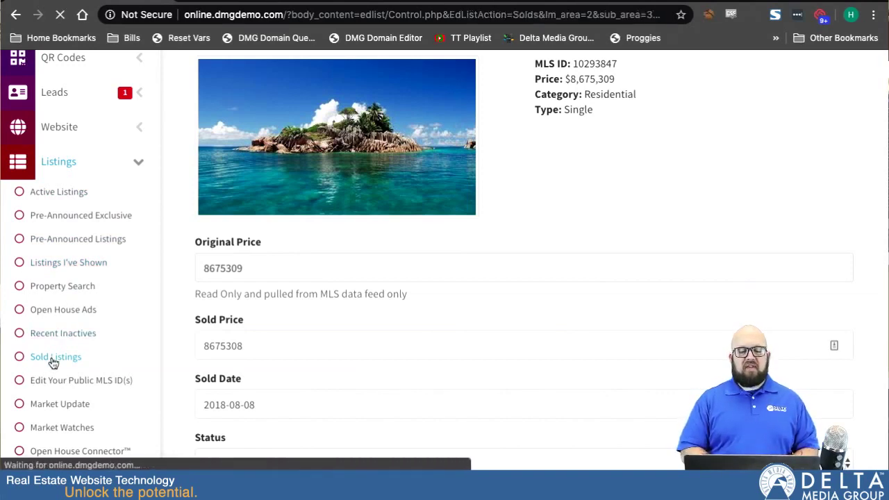
scroll(260, 371, down, 5)
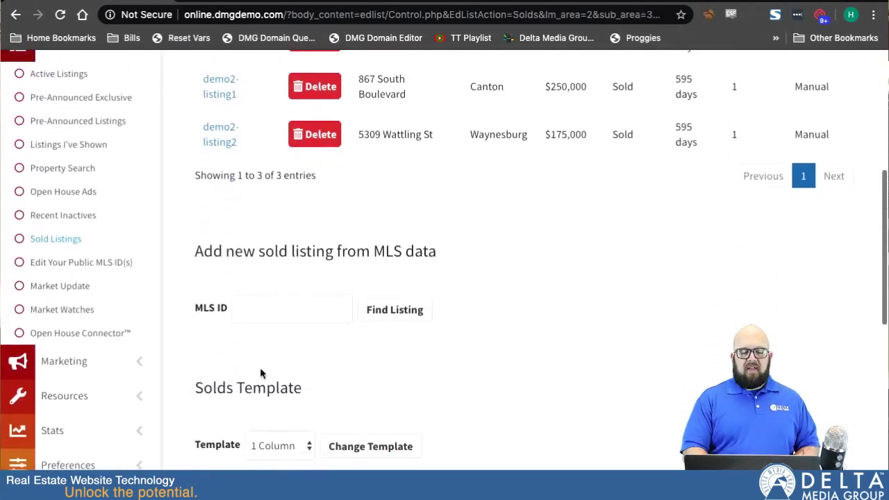
scroll(260, 373, down, 1)
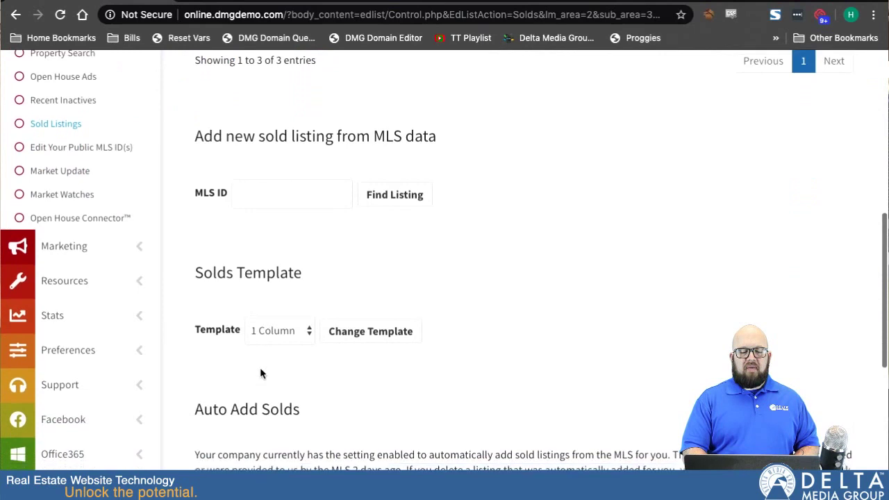
click(262, 194)
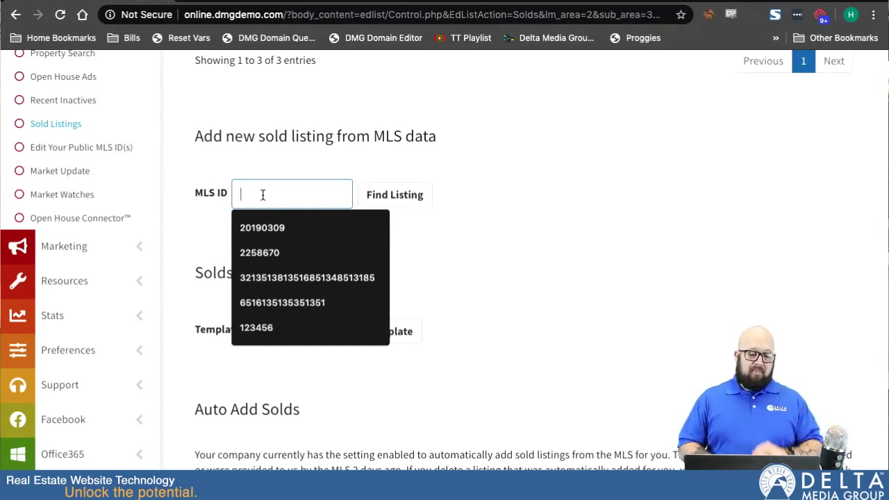
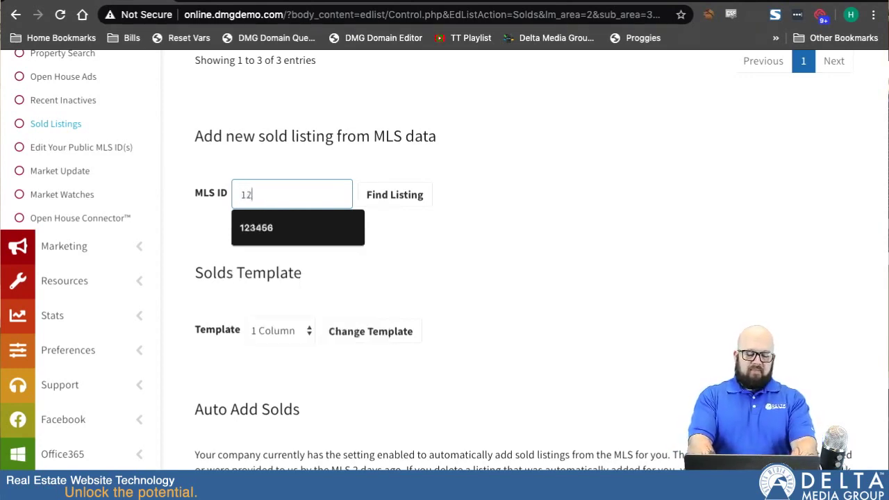
click(403, 200)
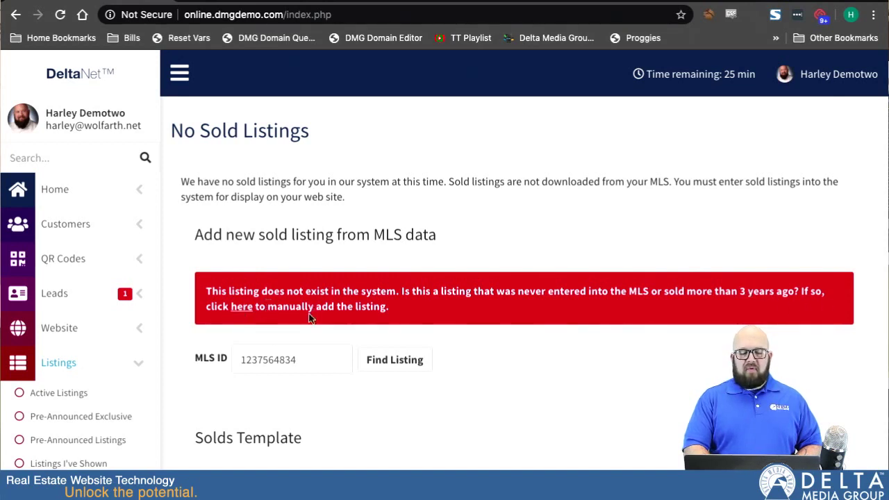
Step: Review the manual Sold Listing Information form, then return to the Sold Listings table
click(240, 307)
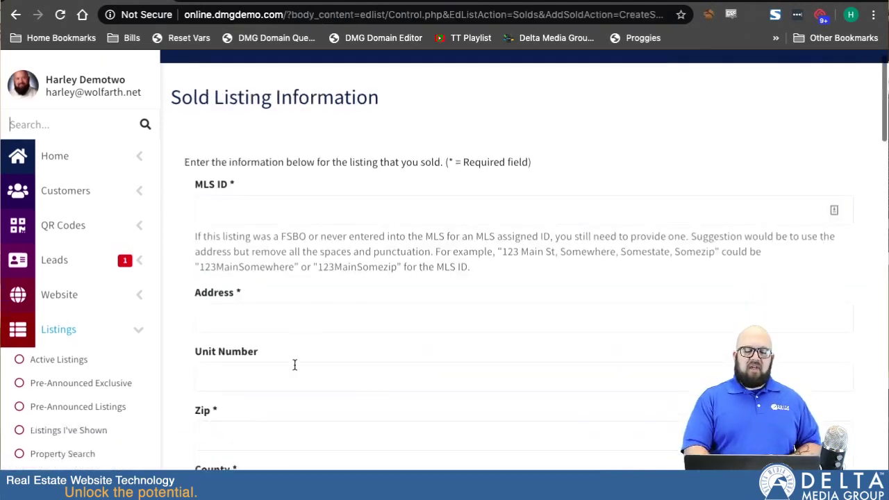
scroll(294, 365, down, 3)
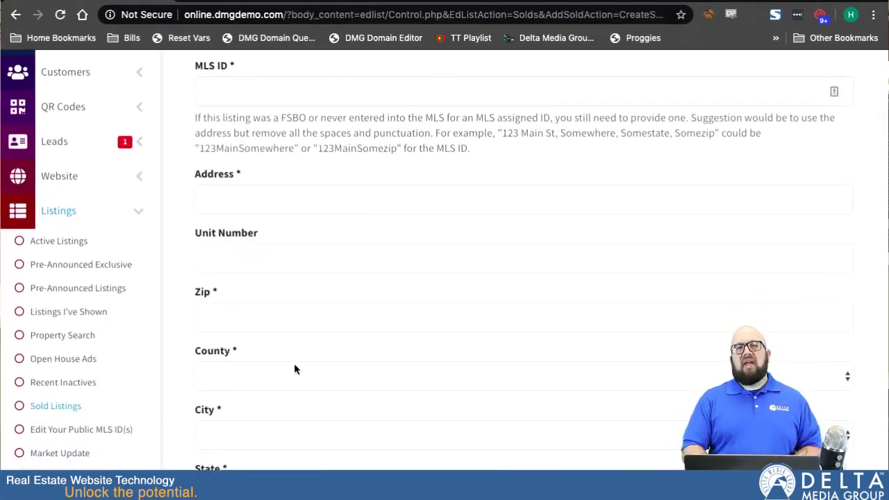
scroll(294, 370, down, 3)
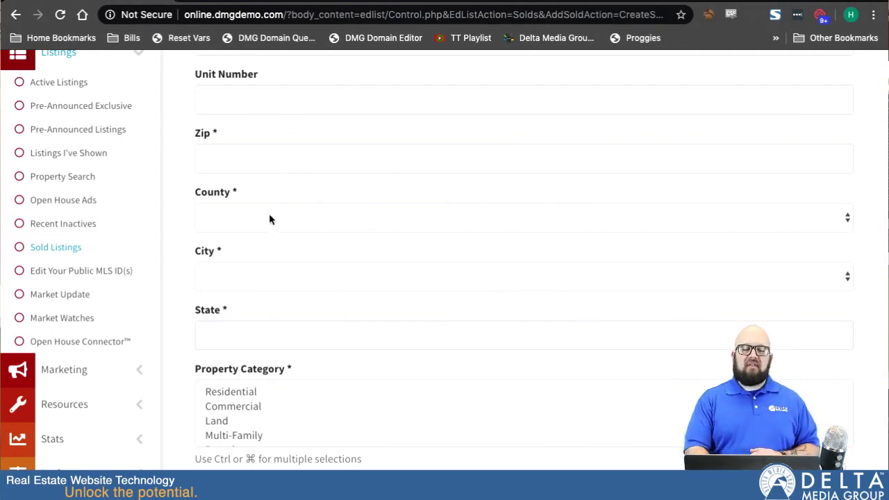
scroll(270, 219, down, 4)
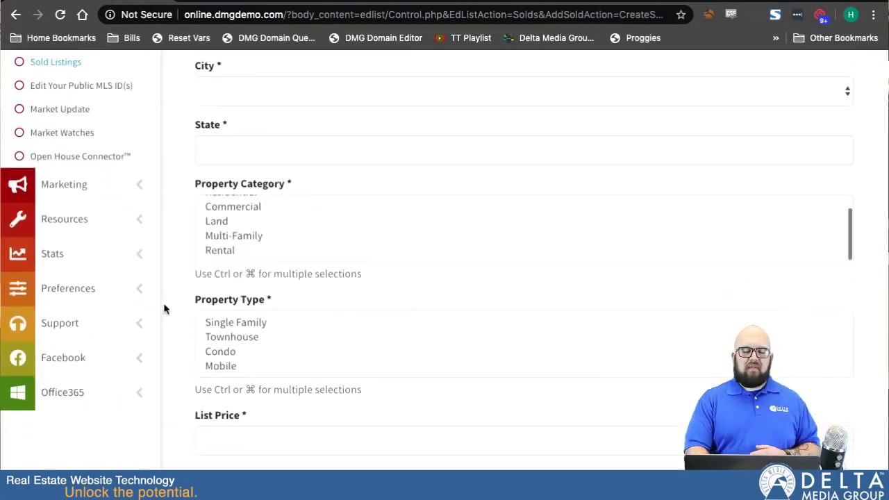
scroll(165, 309, down, 8)
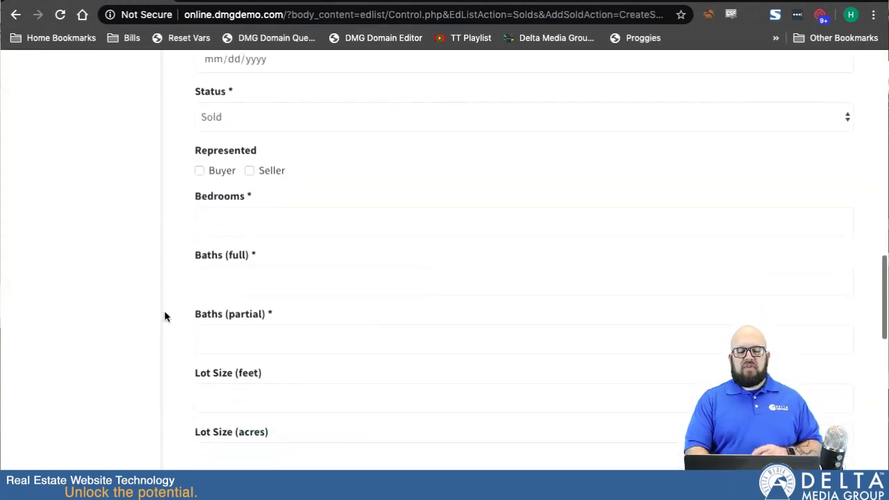
scroll(165, 316, down, 10)
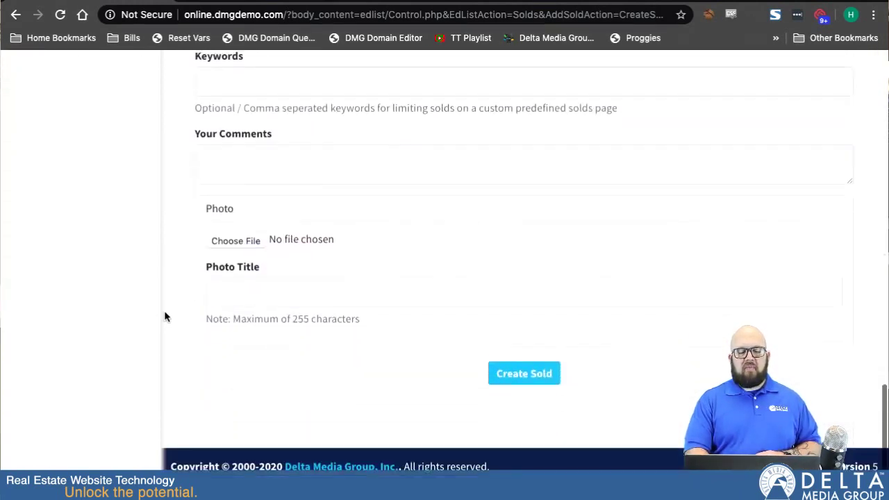
scroll(164, 317, down, 1)
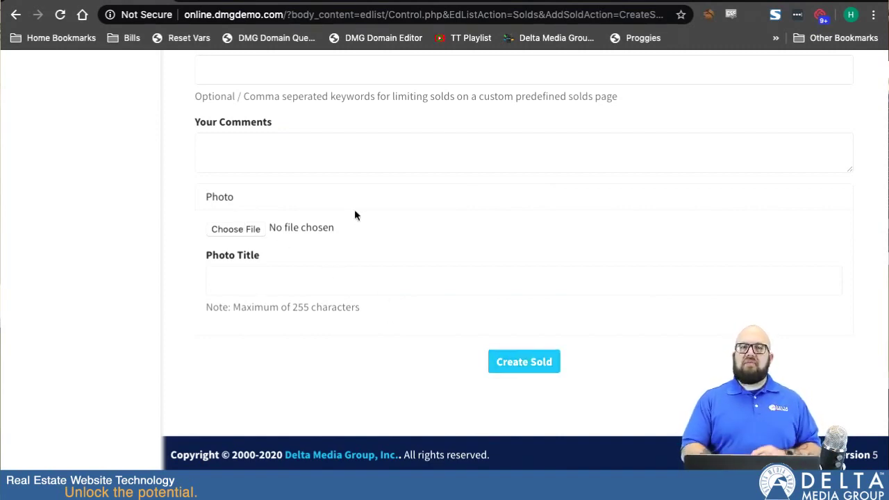
scroll(159, 179, up, 20)
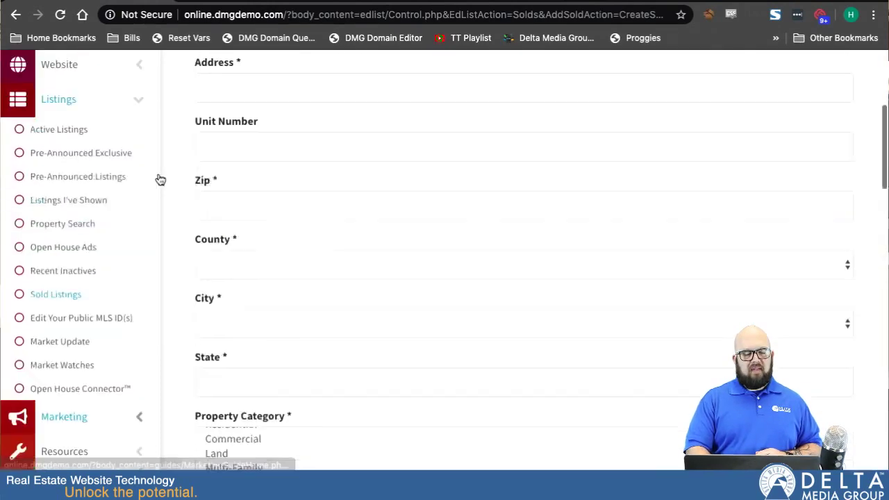
scroll(159, 178, down, 2)
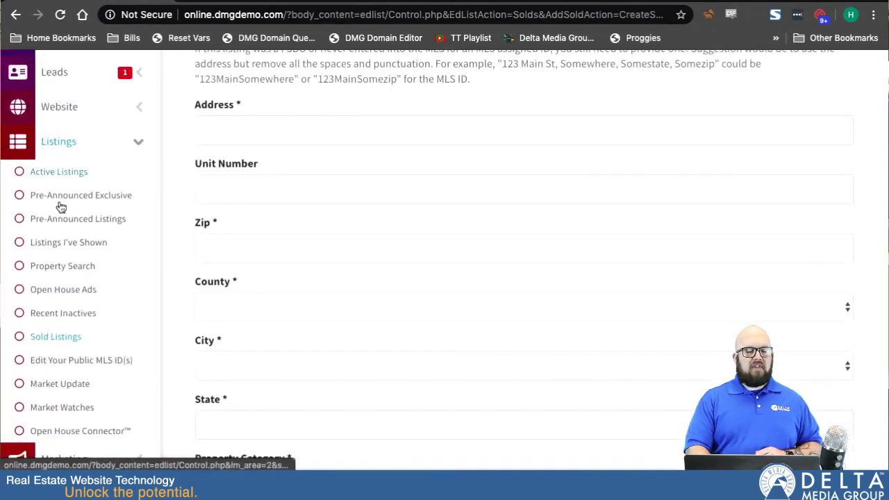
click(57, 337)
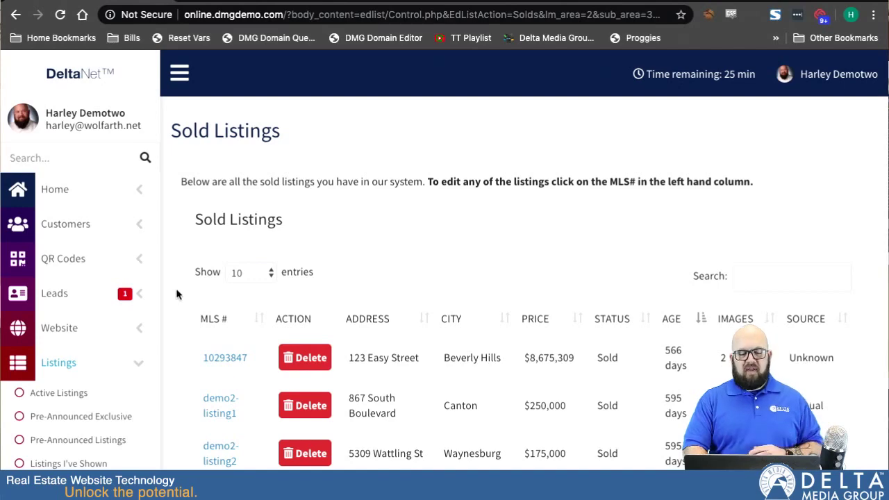
Step: Switch the Solds Template from 1 Column to Responsive and apply the change
scroll(177, 294, down, 7)
scroll(177, 294, down, 2)
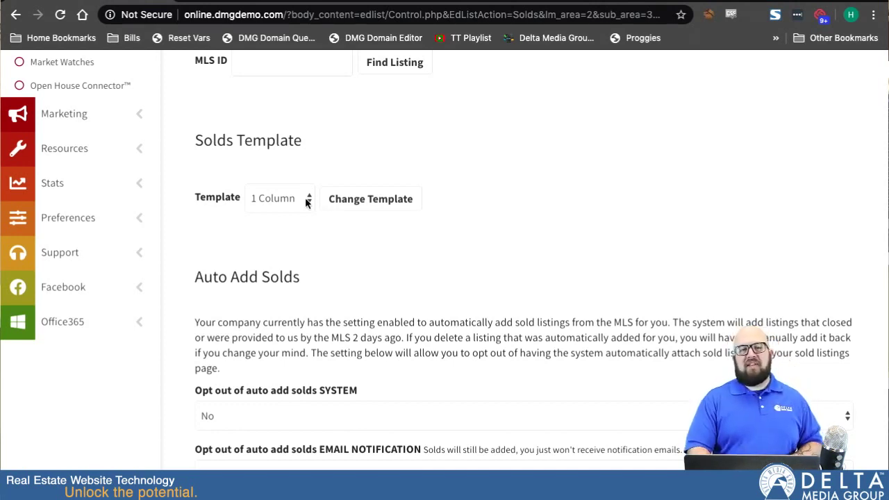
click(304, 198)
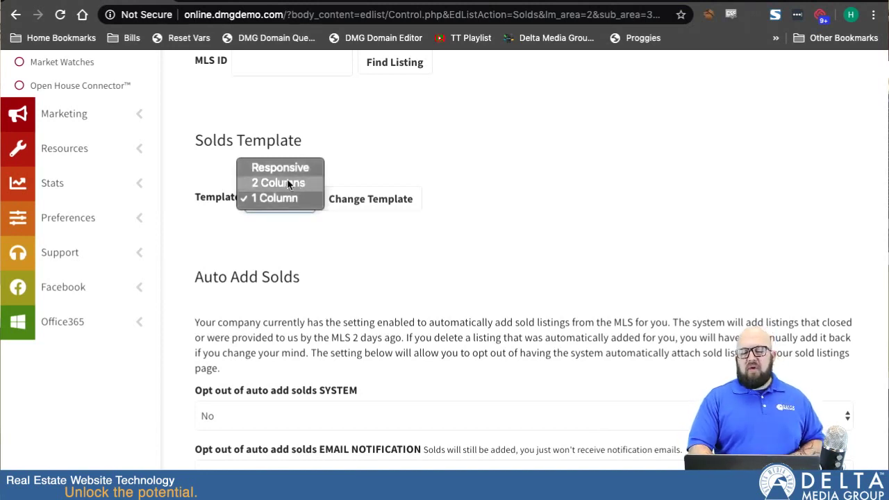
click(281, 168)
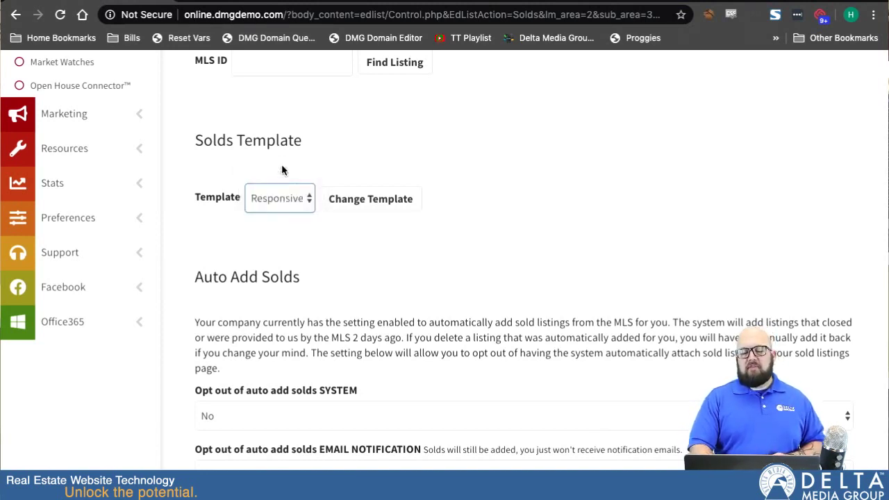
click(370, 199)
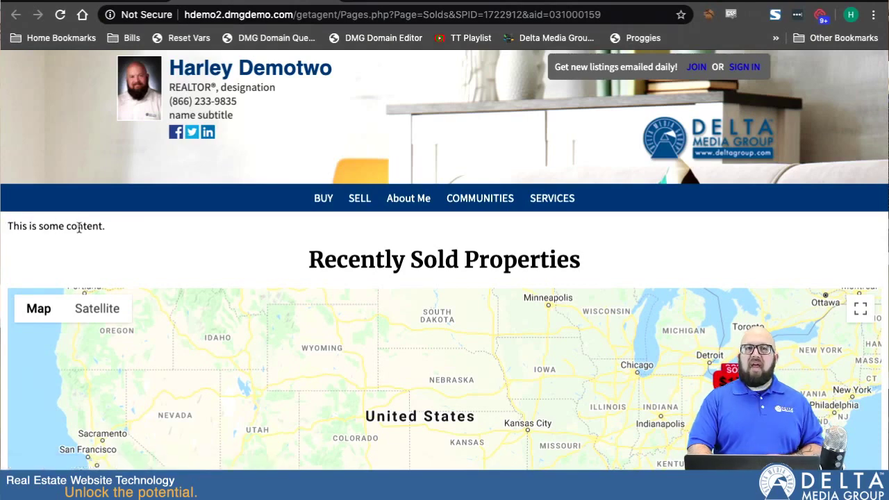
scroll(119, 264, down, 1)
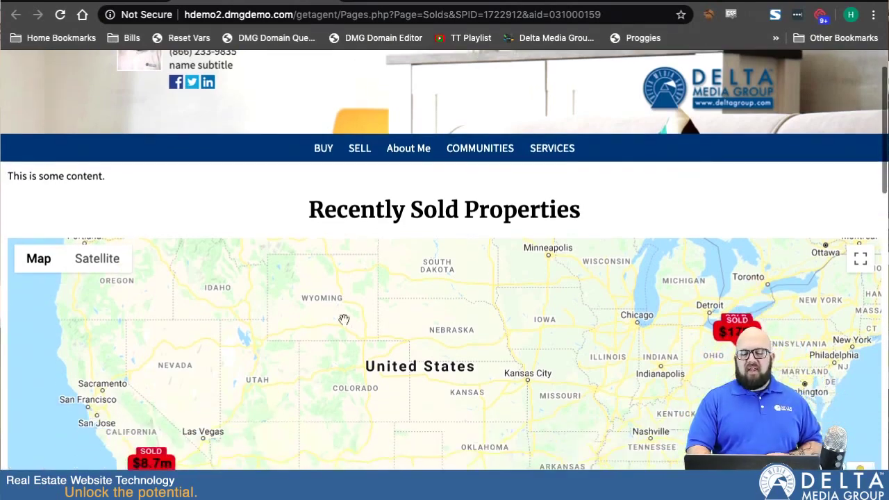
scroll(458, 363, down, 3)
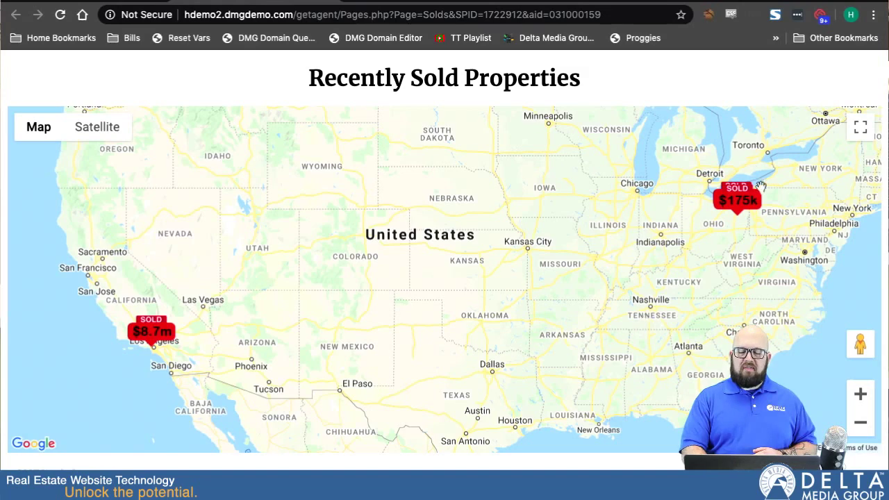
mouse_move(733, 216)
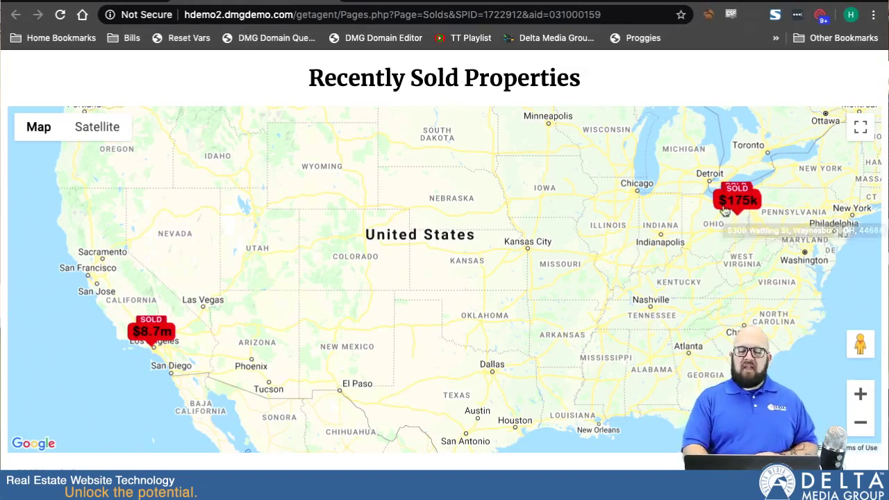
drag(734, 216, 524, 283)
scroll(538, 274, up, 2)
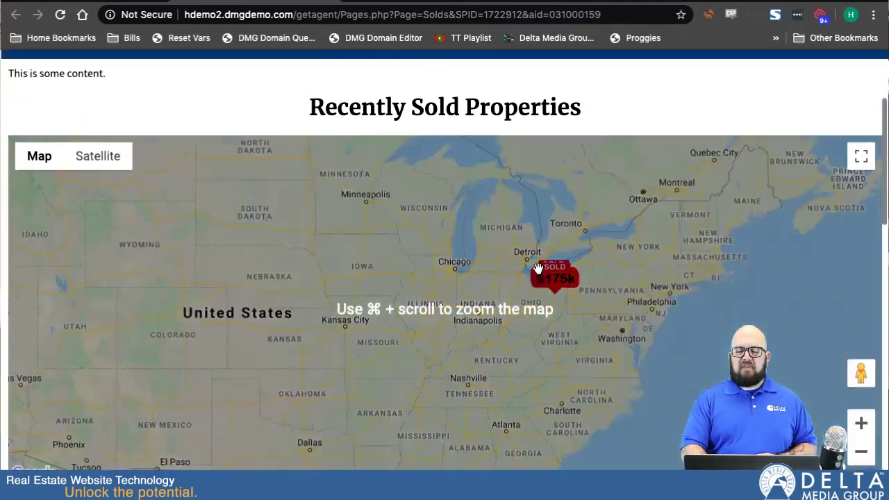
scroll(545, 268, down, 2)
scroll(549, 261, up, 5)
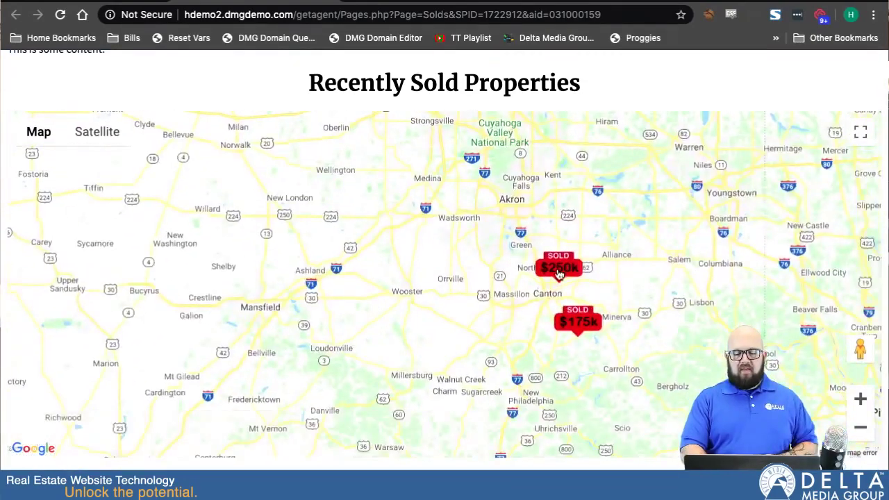
click(558, 271)
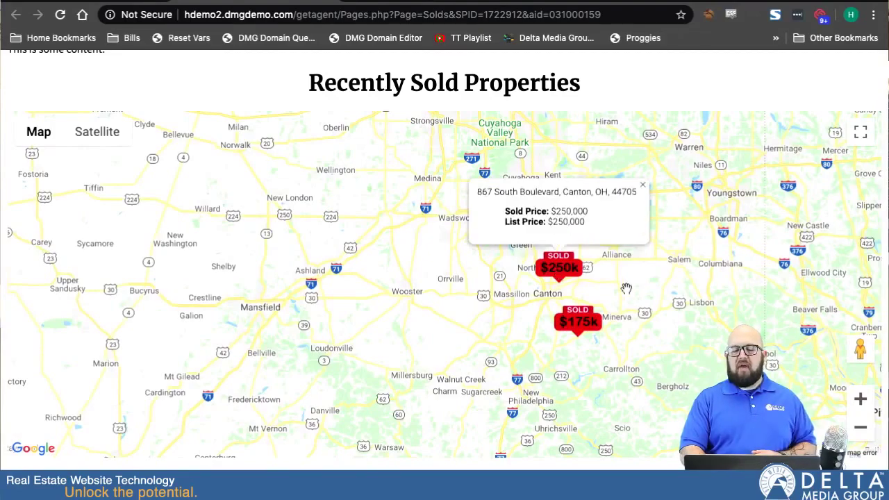
Step: Browse the sold listing cards and check the SORT BY options without changing the order
scroll(467, 362, down, 6)
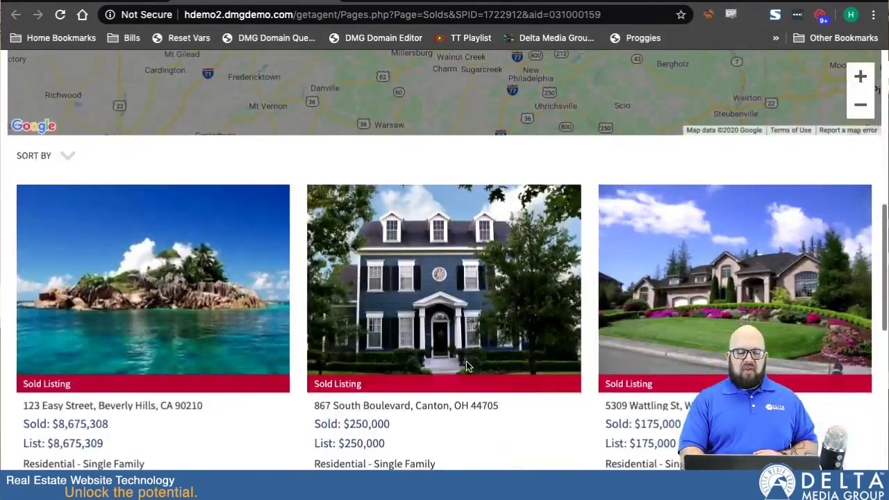
scroll(466, 361, down, 5)
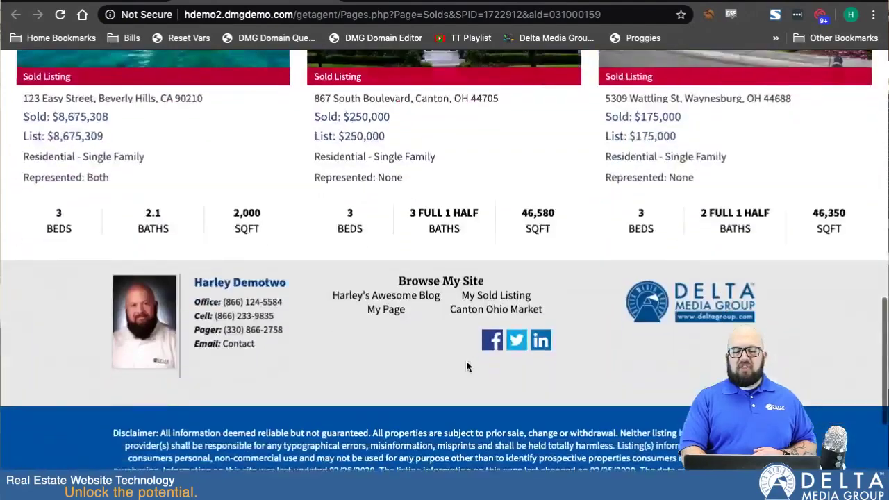
scroll(466, 361, up, 5)
scroll(465, 360, up, 2)
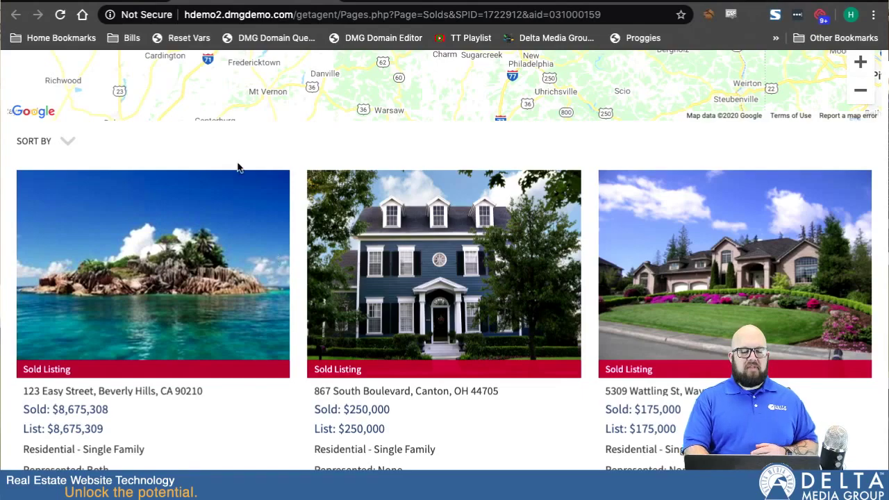
scroll(422, 250, up, 2)
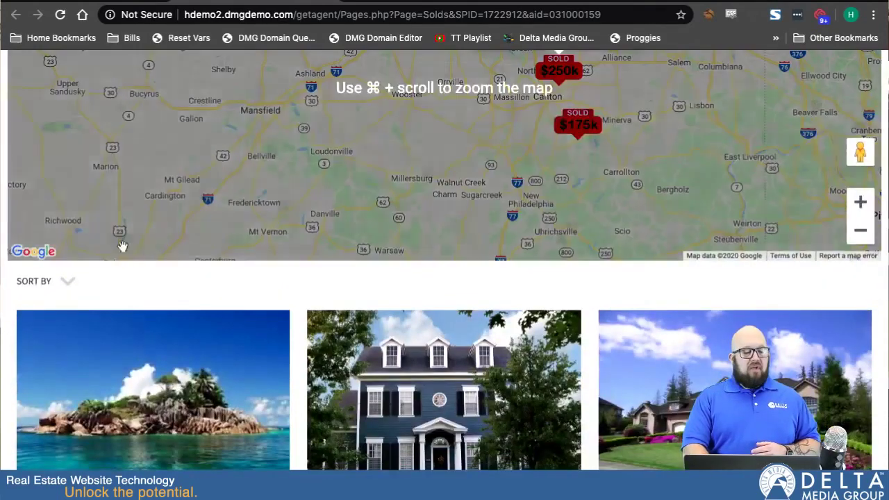
click(67, 281)
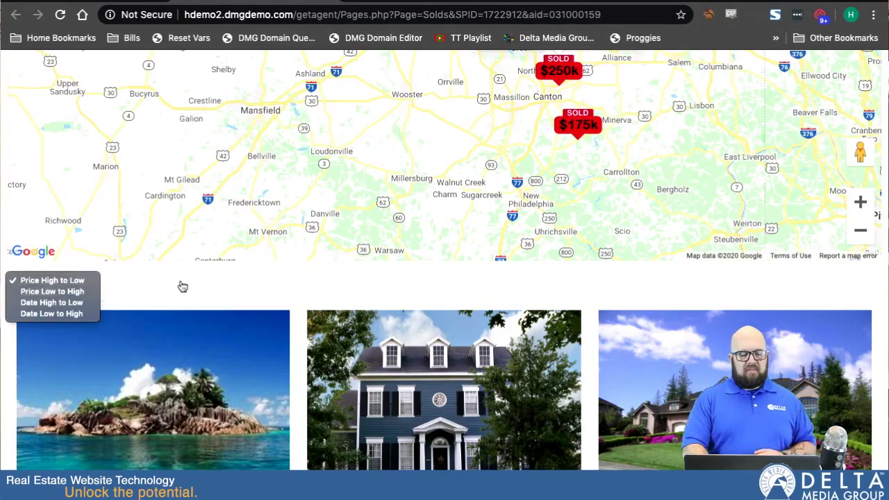
click(215, 281)
Step: Go back to the DeltaNet Sold Listings admin page
scroll(399, 452, down, 6)
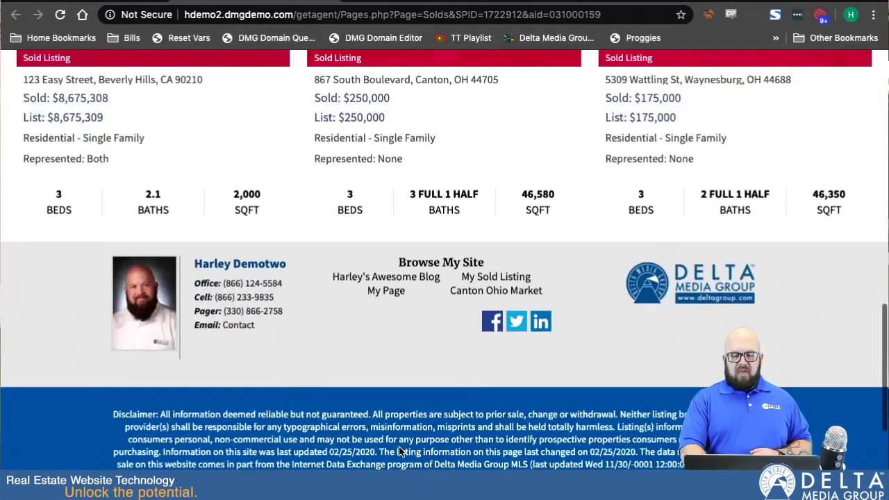
scroll(399, 448, up, 4)
scroll(399, 448, up, 5)
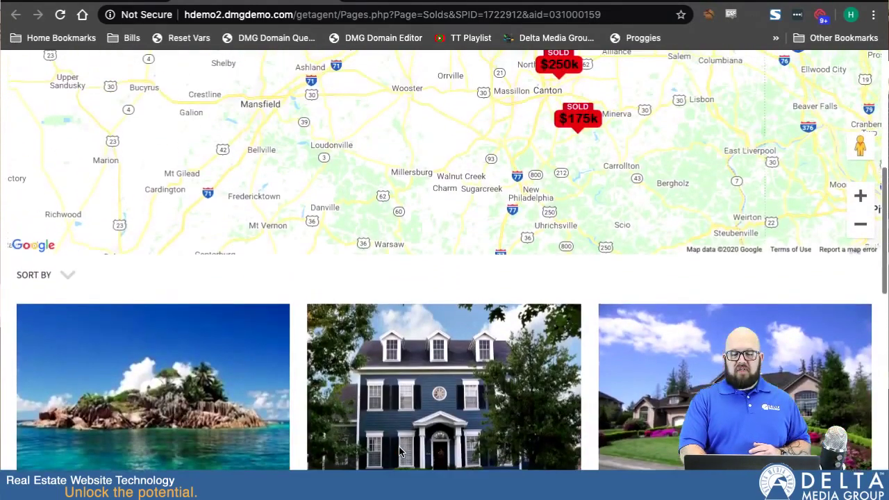
scroll(399, 452, up, 1)
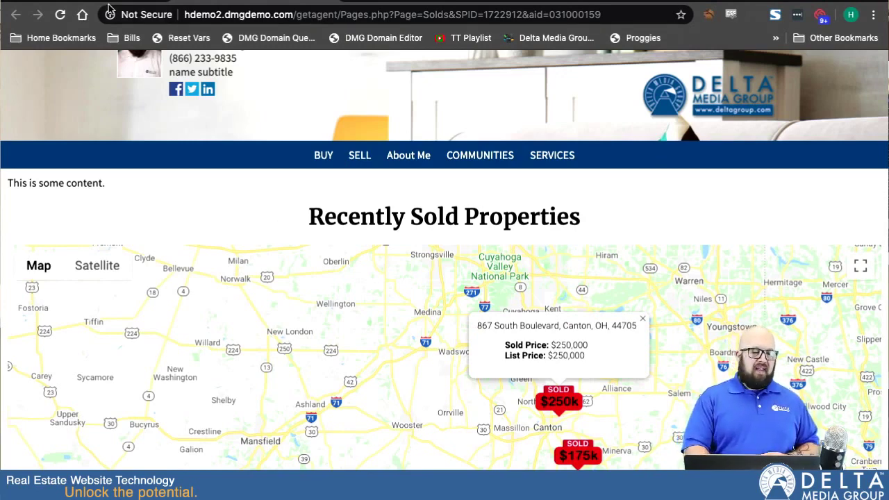
key(super+w)
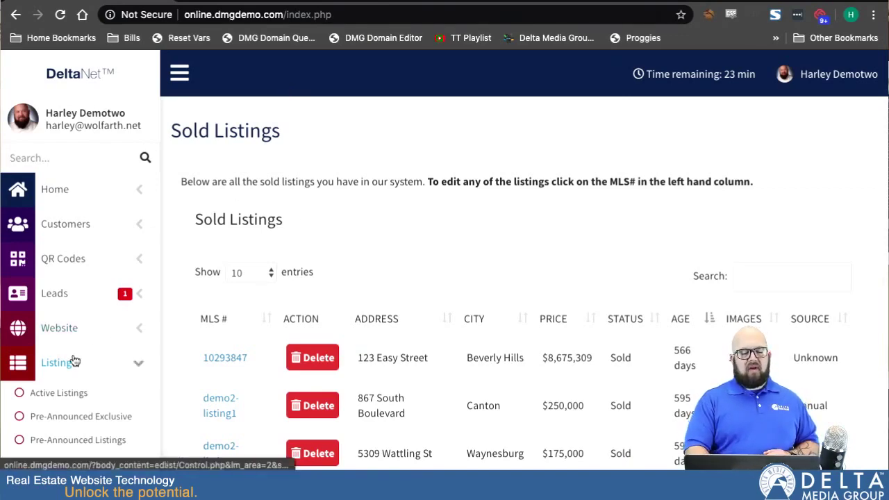
Step: Under Auto Add Solds, keep the system opt-out at No and set email notification opt-out to Yes
scroll(63, 375, down, 3)
scroll(263, 366, down, 7)
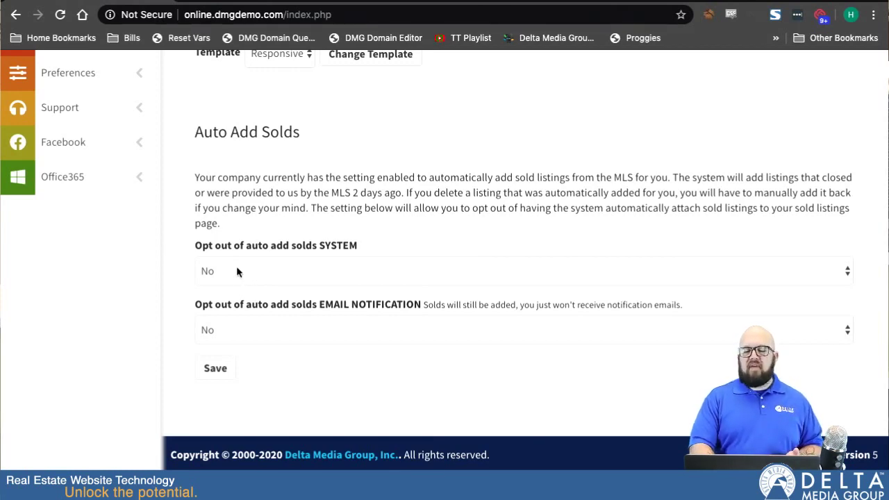
click(232, 271)
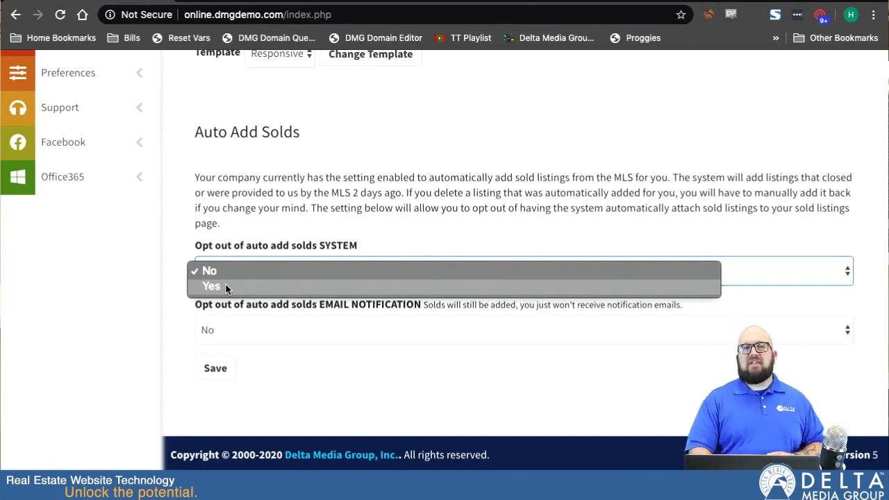
click(272, 346)
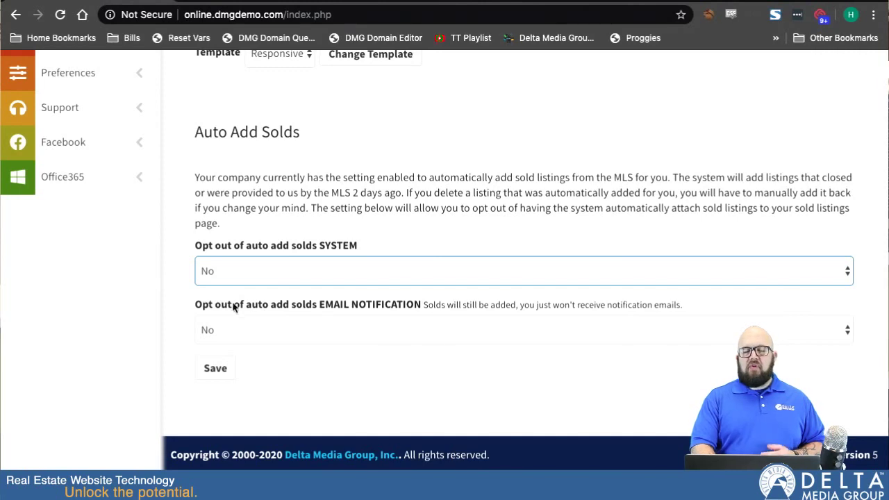
click(240, 330)
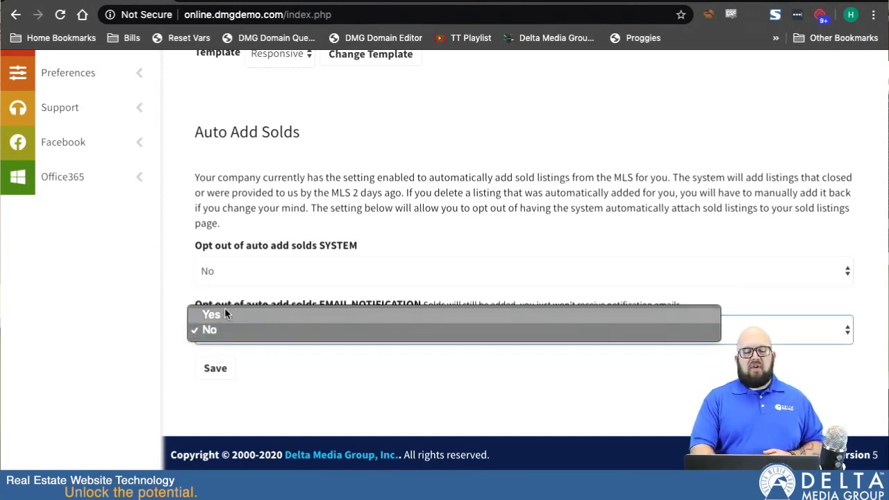
click(224, 314)
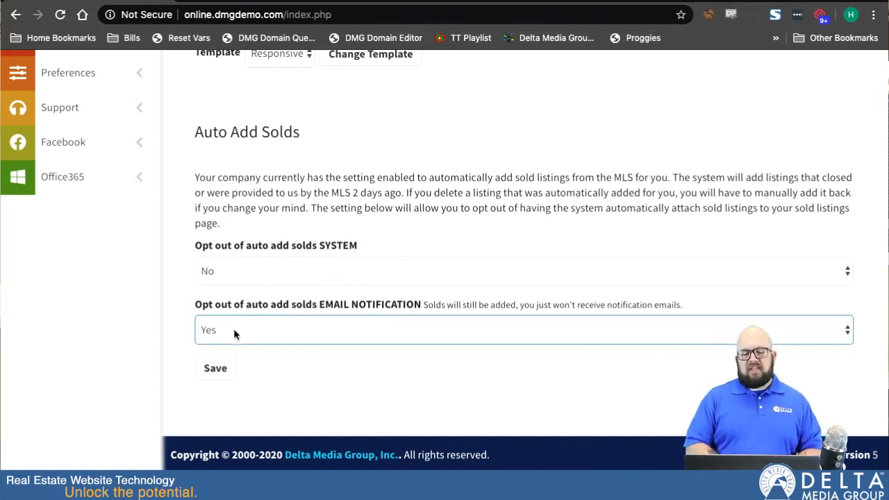
scroll(179, 241, up, 5)
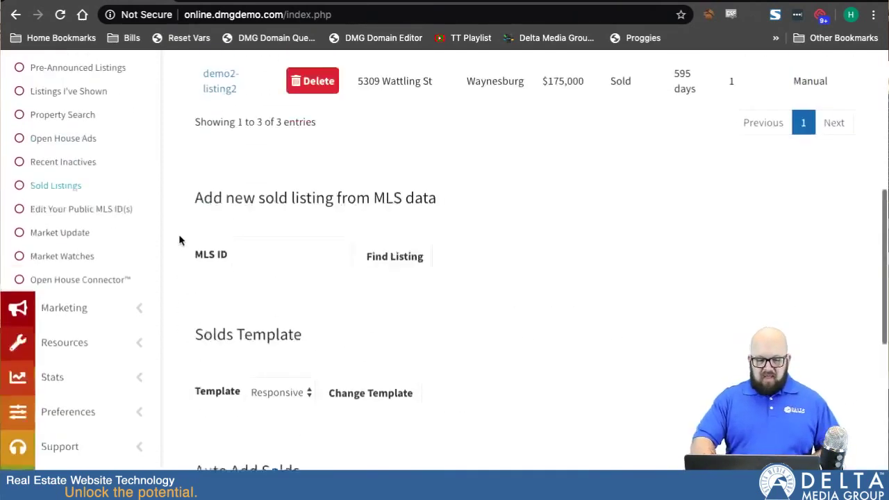
Step: Scroll back up the DeltaNet Sold Listings page
scroll(179, 240, up, 5)
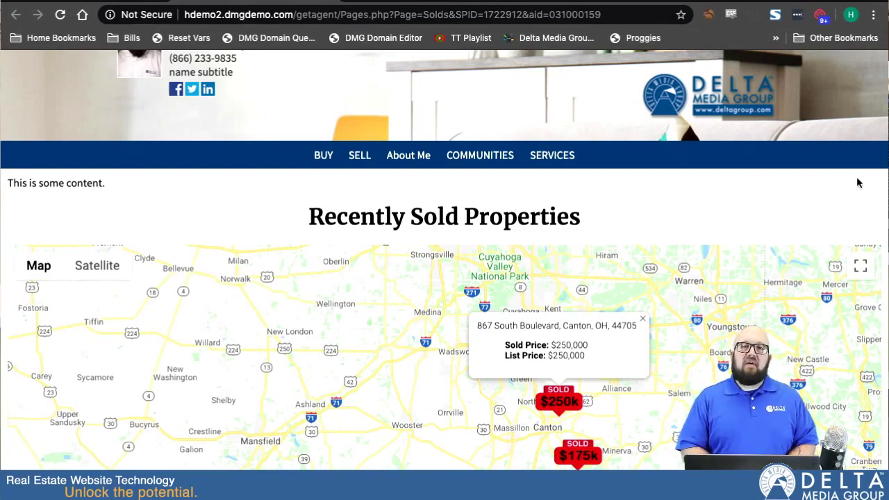
Step: Look over the Recently Sold Properties page, then switch back to DeltaNet's Sold Listings admin page
scroll(722, 213, down, 3)
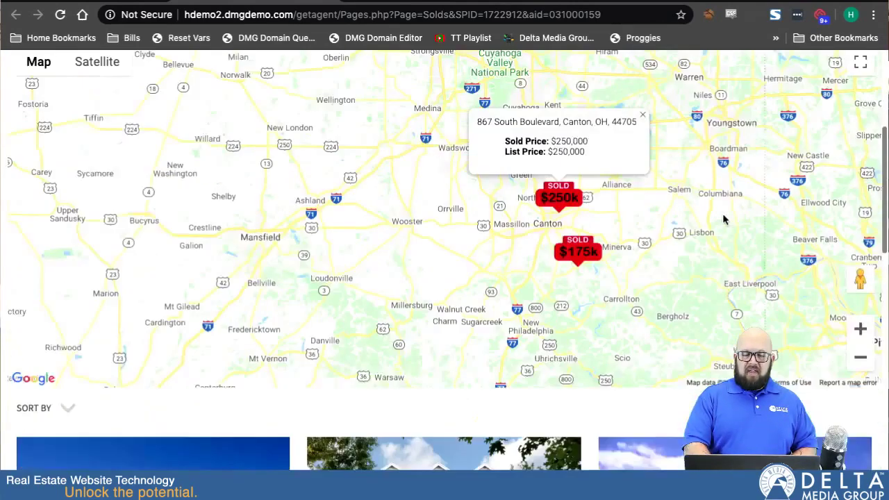
scroll(722, 219, up, 1)
scroll(722, 219, up, 3)
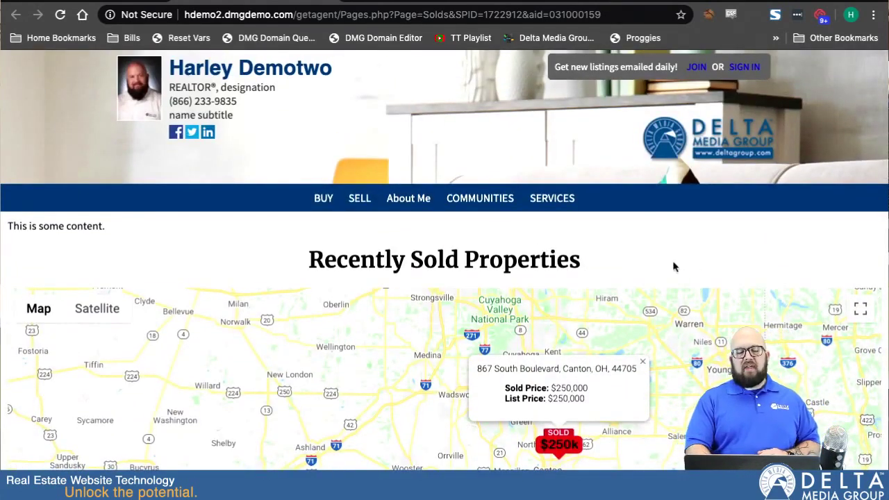
mouse_move(408, 199)
mouse_move(522, 229)
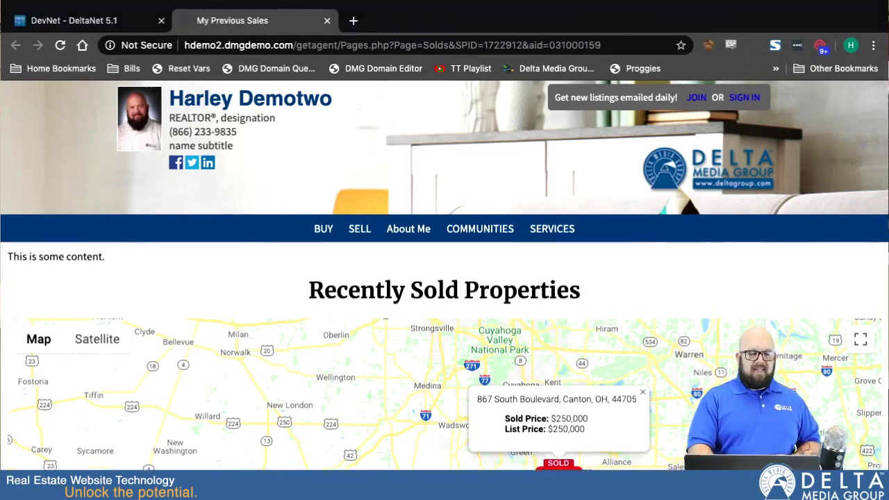
key(ctrl+shift+Tab)
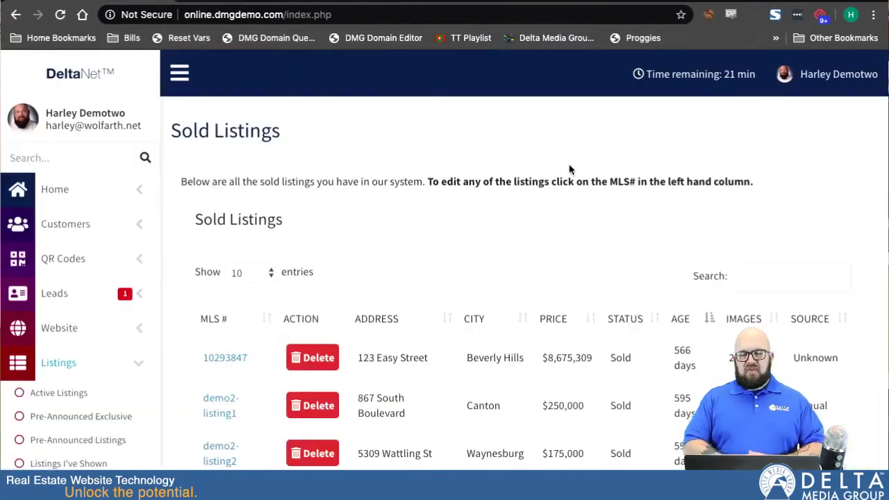